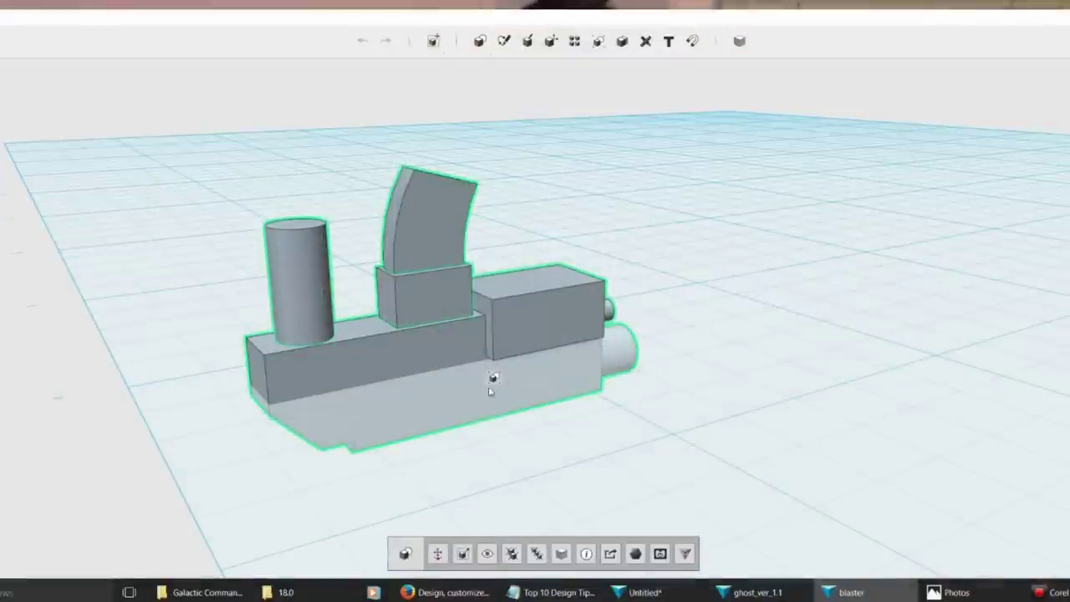
- Move the whole blaster model upward above the work grid
{"action": "mouse_move", "coordinate": [498, 381]}
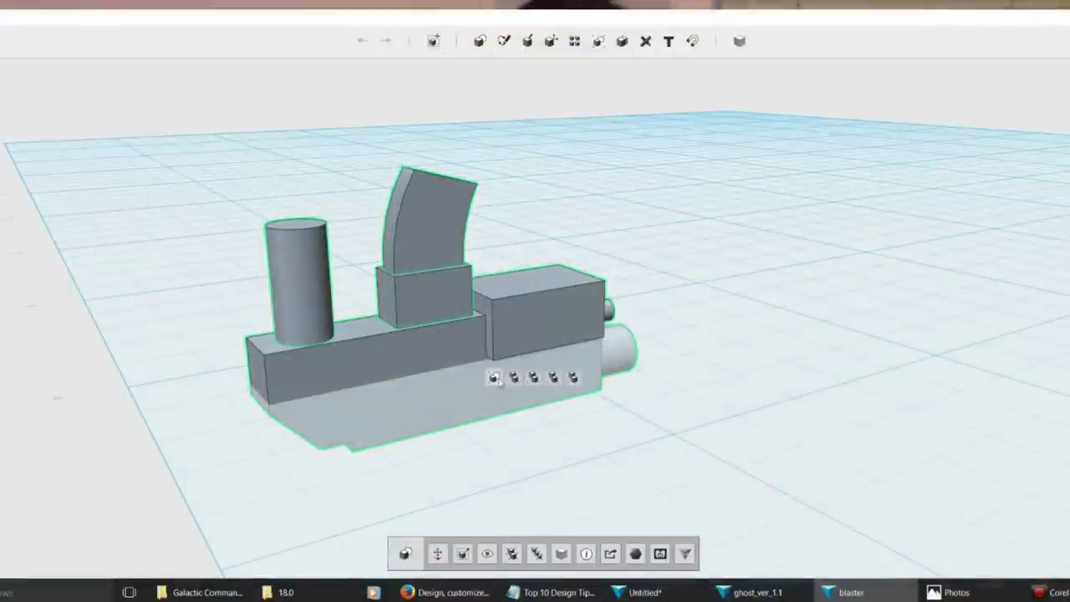
{"action": "left_click", "coordinate": [436, 553]}
{"action": "left_click_drag", "start_coordinate": [465, 248], "coordinate": [470, 237]}
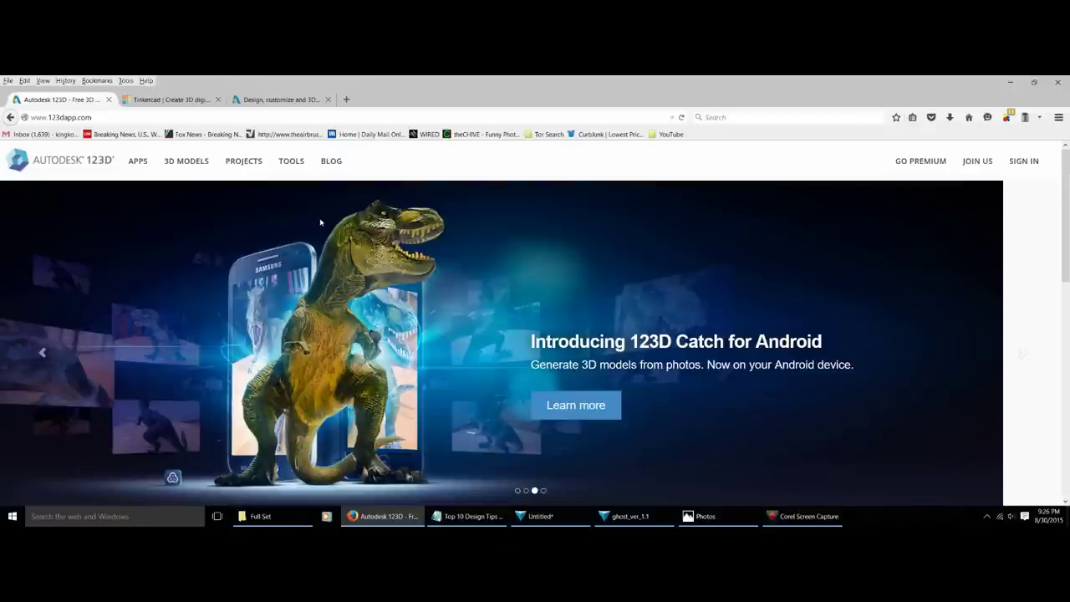
- Open the 123D Design page on the Autodesk 123D website and examine its PC, Mac and iPad download options
{"action": "mouse_move", "coordinate": [145, 167]}
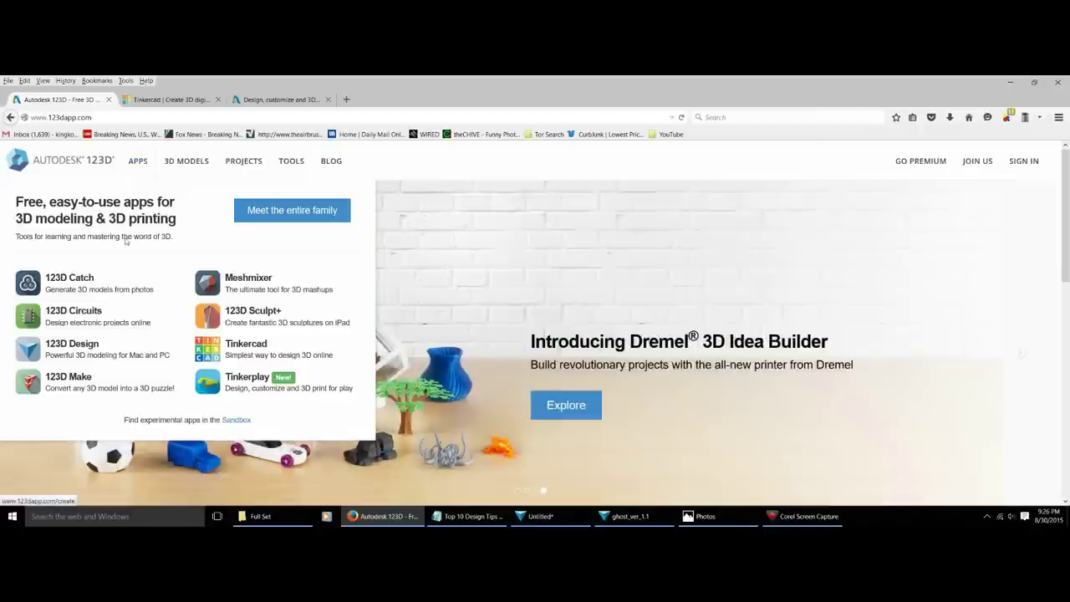
{"action": "left_click", "coordinate": [73, 351]}
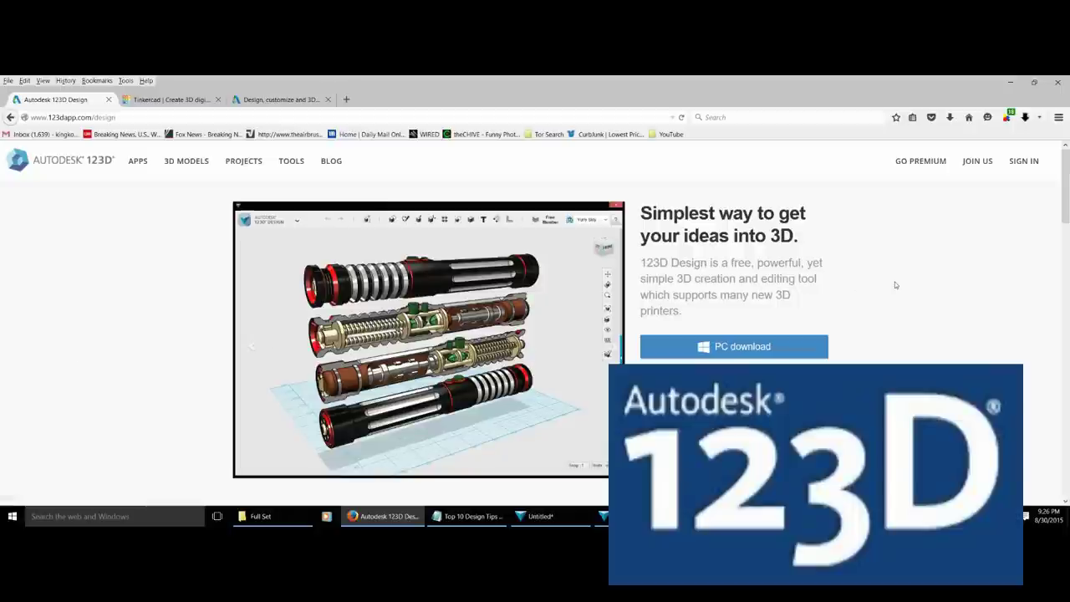
{"action": "scroll", "coordinate": [892, 218], "scroll_direction": "down", "scroll_amount": 2}
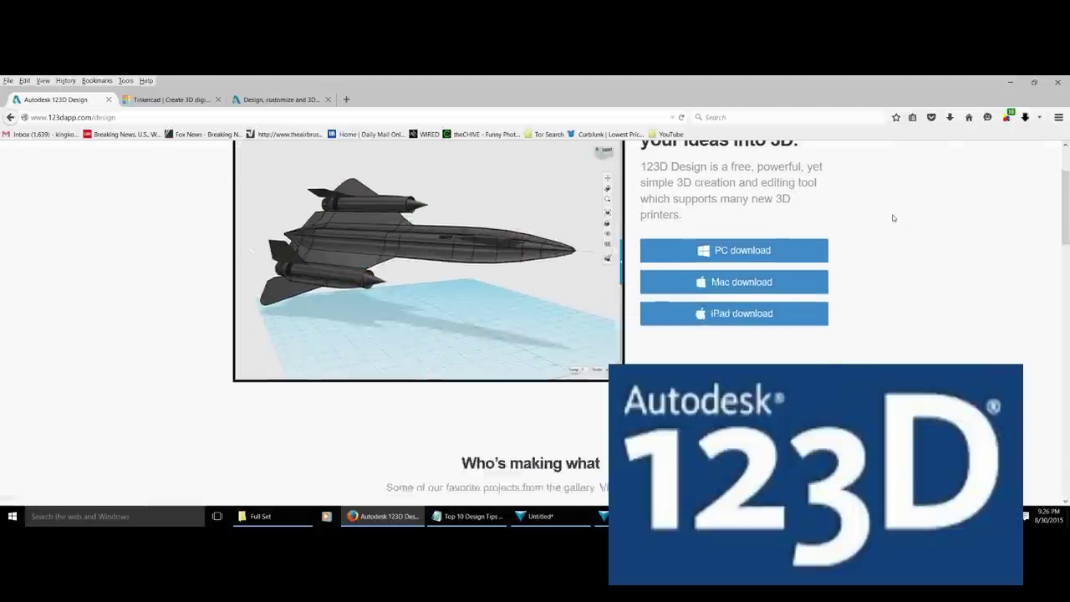
{"action": "scroll", "coordinate": [860, 360], "scroll_direction": "down", "scroll_amount": 3}
{"action": "scroll", "coordinate": [860, 361], "scroll_direction": "up", "scroll_amount": 3}
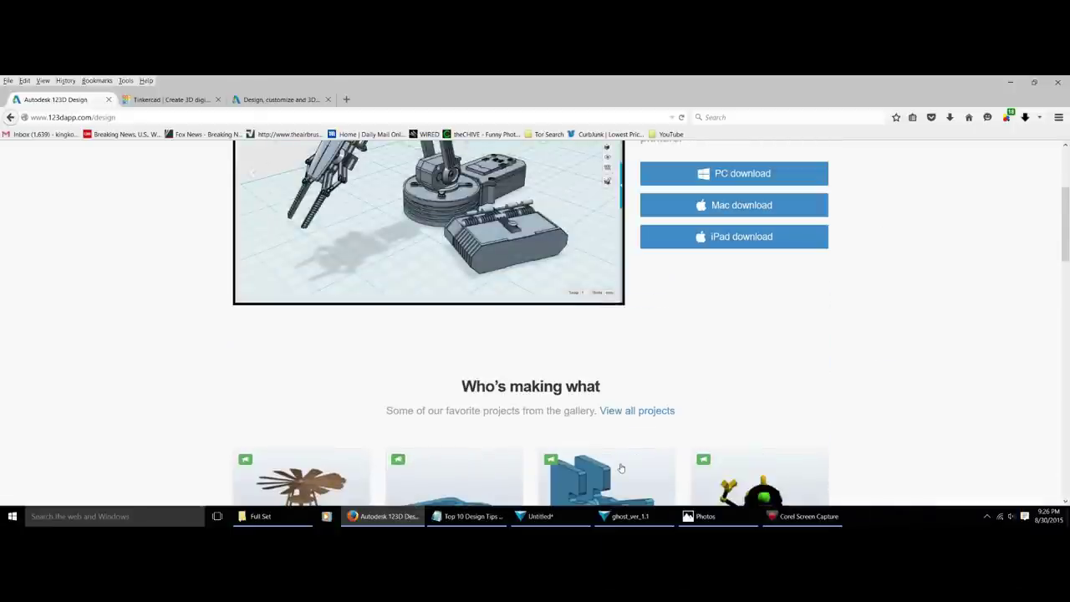
- Switch to the ghost_ver_1.1 project in 123D Design and examine its figure parts from other angles
{"action": "left_click", "coordinate": [625, 518]}
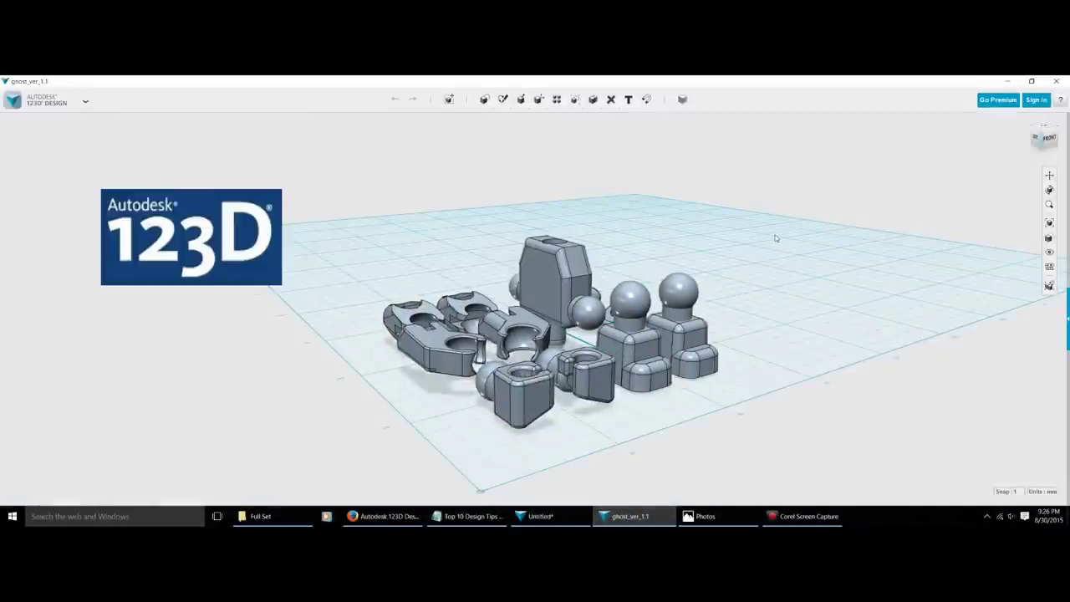
{"action": "mouse_move", "coordinate": [744, 270]}
{"action": "right_mouse_down"}
{"action": "mouse_move", "coordinate": [699, 303]}
{"action": "mouse_move", "coordinate": [746, 284]}
{"action": "mouse_move", "coordinate": [732, 283]}
{"action": "right_mouse_up"}
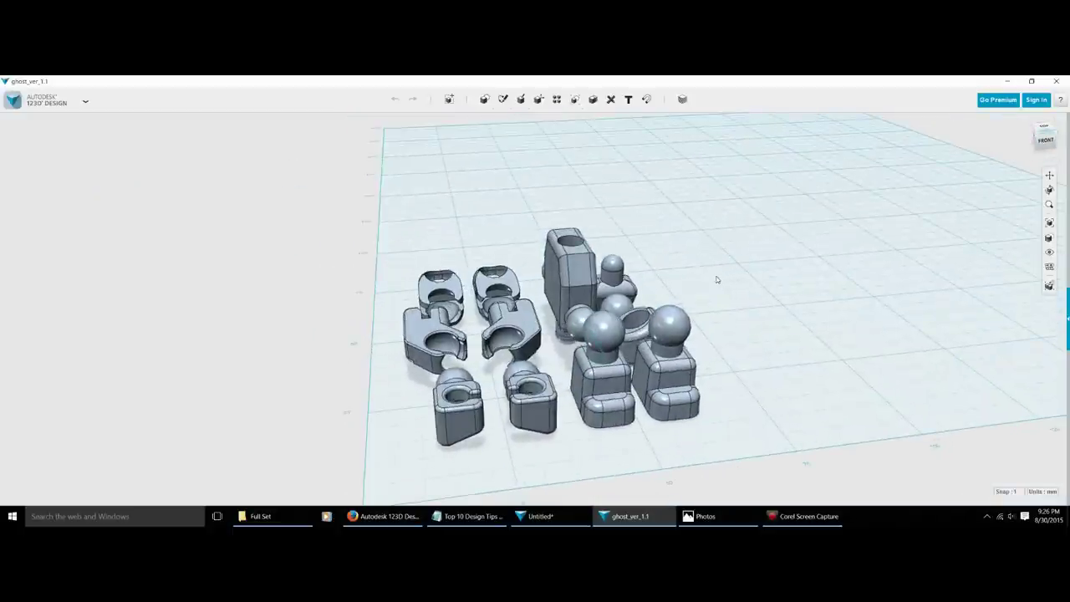
{"action": "mouse_move", "coordinate": [717, 279]}
{"action": "right_mouse_down"}
{"action": "mouse_move", "coordinate": [678, 289]}
{"action": "mouse_move", "coordinate": [754, 290]}
{"action": "mouse_move", "coordinate": [688, 284]}
{"action": "mouse_move", "coordinate": [697, 275]}
{"action": "mouse_move", "coordinate": [730, 282]}
{"action": "right_mouse_up"}
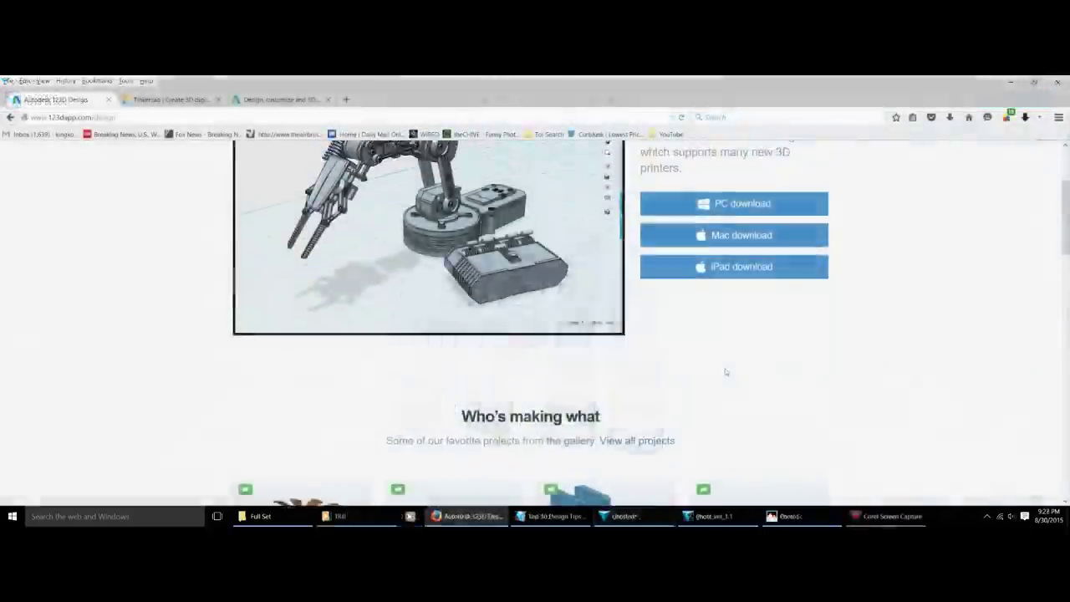
- Switch to the Tinkercad website in the browser and examine its Features page, including shapes, grouping and 2D/3D import
{"action": "scroll", "coordinate": [724, 371], "scroll_direction": "up", "scroll_amount": 3}
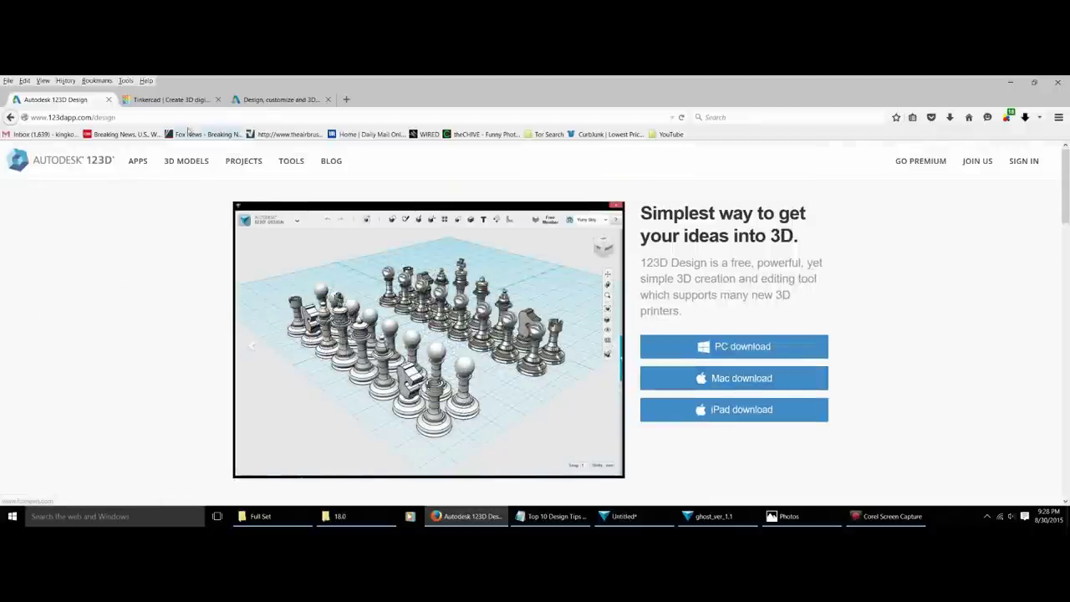
{"action": "mouse_move", "coordinate": [137, 171]}
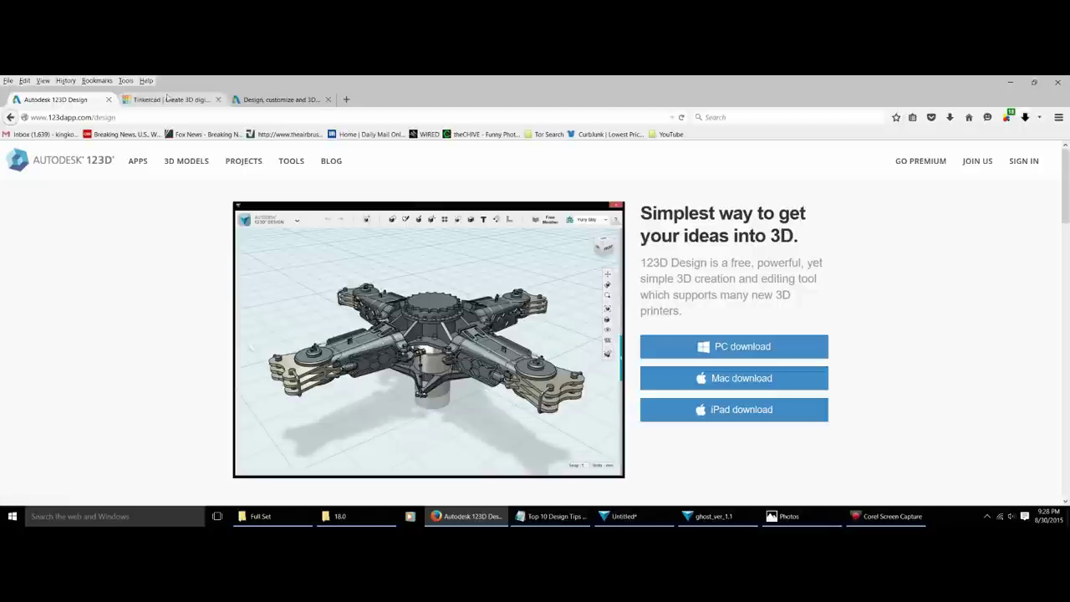
{"action": "left_click", "coordinate": [167, 99]}
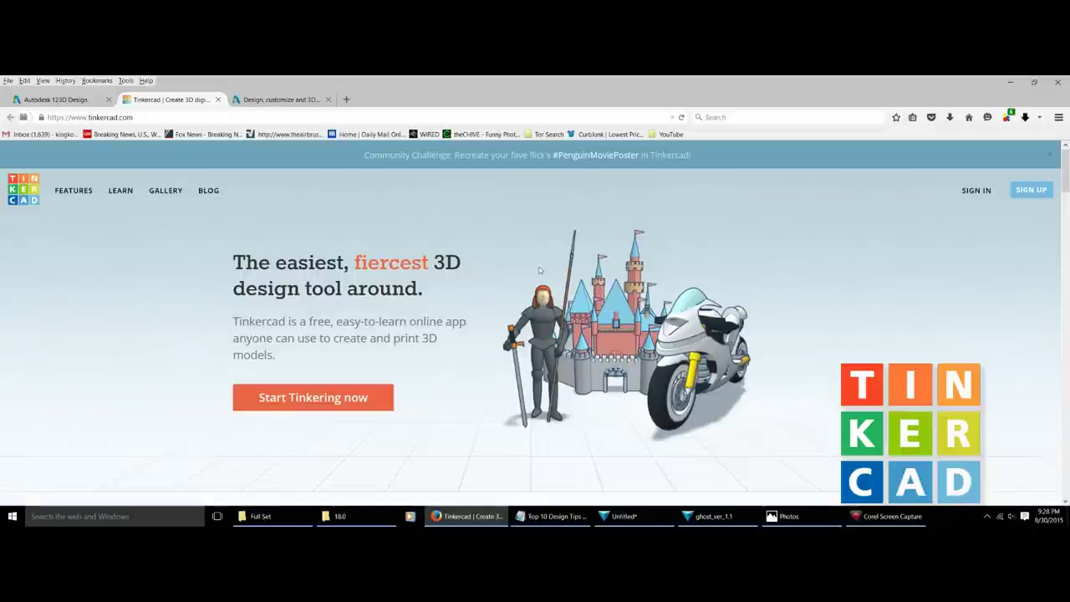
{"action": "left_click", "coordinate": [83, 191]}
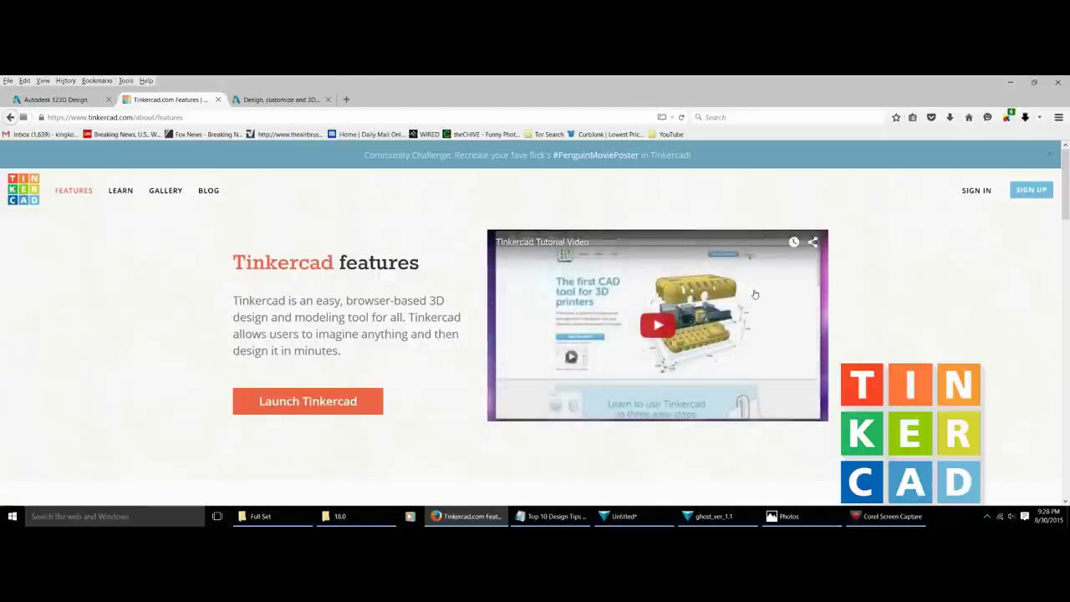
{"action": "scroll", "coordinate": [754, 296], "scroll_direction": "down", "scroll_amount": 5}
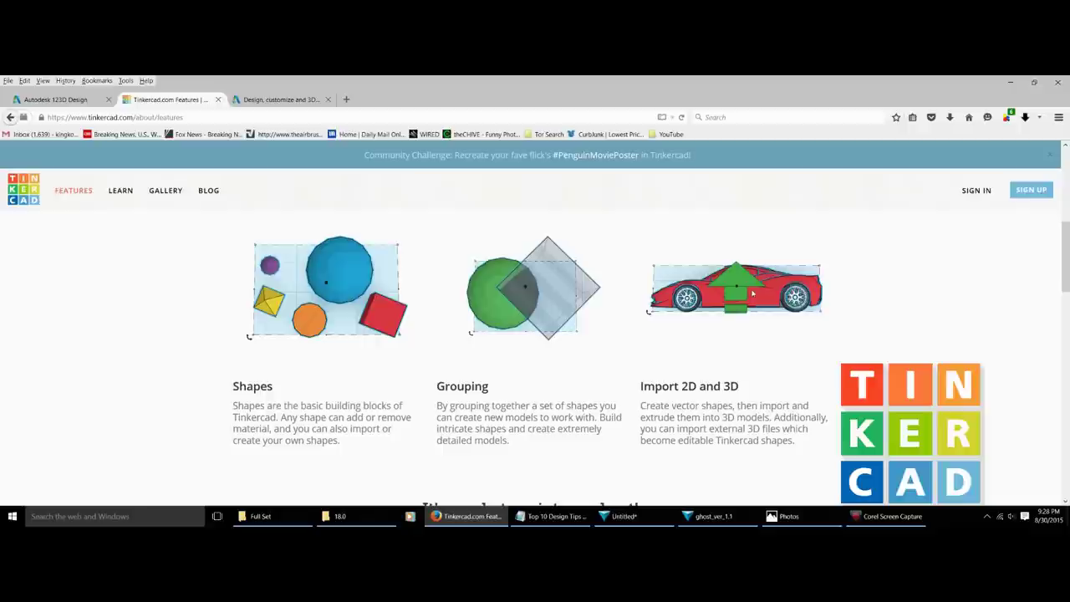
{"action": "scroll", "coordinate": [493, 192], "scroll_direction": "up", "scroll_amount": 1}
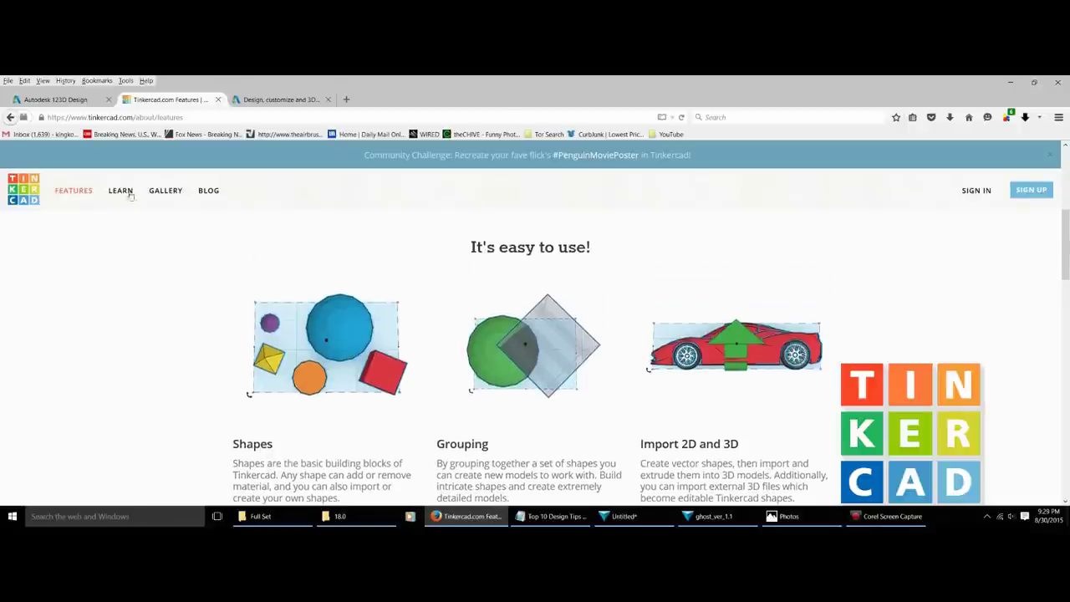
- Open the Tinkerplay page from the Autodesk 123D apps overview and examine its description and store download options
{"action": "left_click", "coordinate": [82, 102]}
{"action": "mouse_move", "coordinate": [138, 160]}
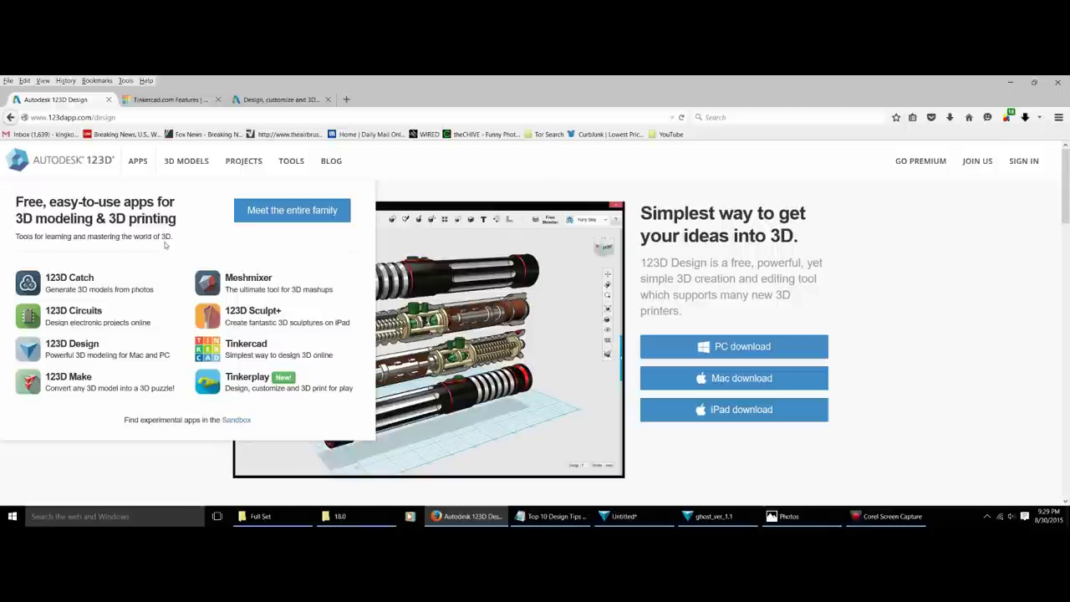
{"action": "left_click", "coordinate": [252, 386]}
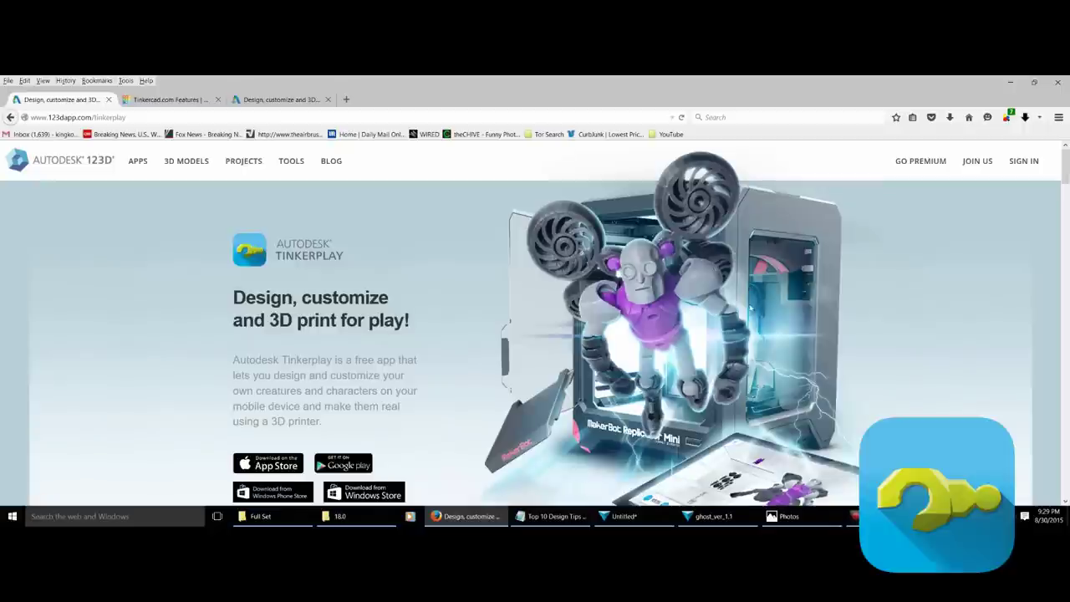
{"action": "scroll", "coordinate": [859, 332], "scroll_direction": "down", "scroll_amount": 3}
{"action": "scroll", "coordinate": [860, 299], "scroll_direction": "up", "scroll_amount": 3}
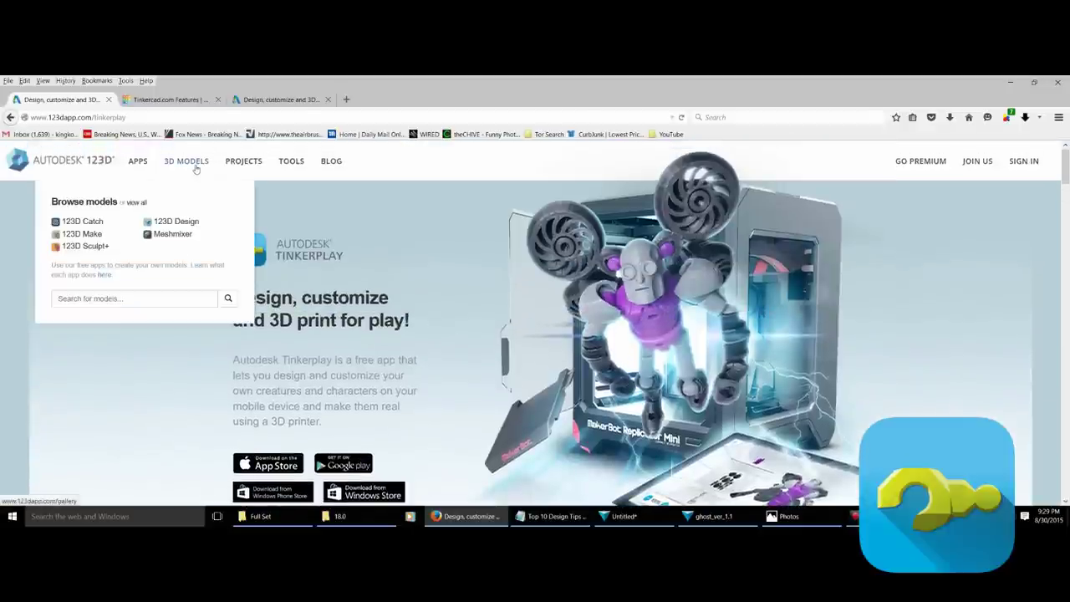
{"action": "scroll", "coordinate": [723, 342], "scroll_direction": "down", "scroll_amount": 1}
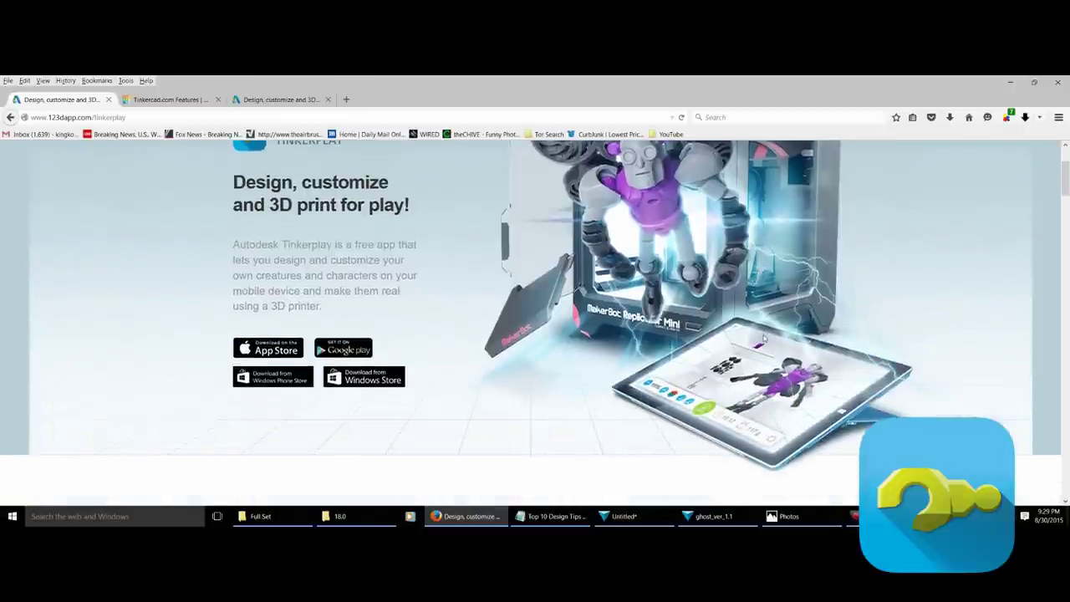
{"action": "scroll", "coordinate": [689, 311], "scroll_direction": "up", "scroll_amount": 1}
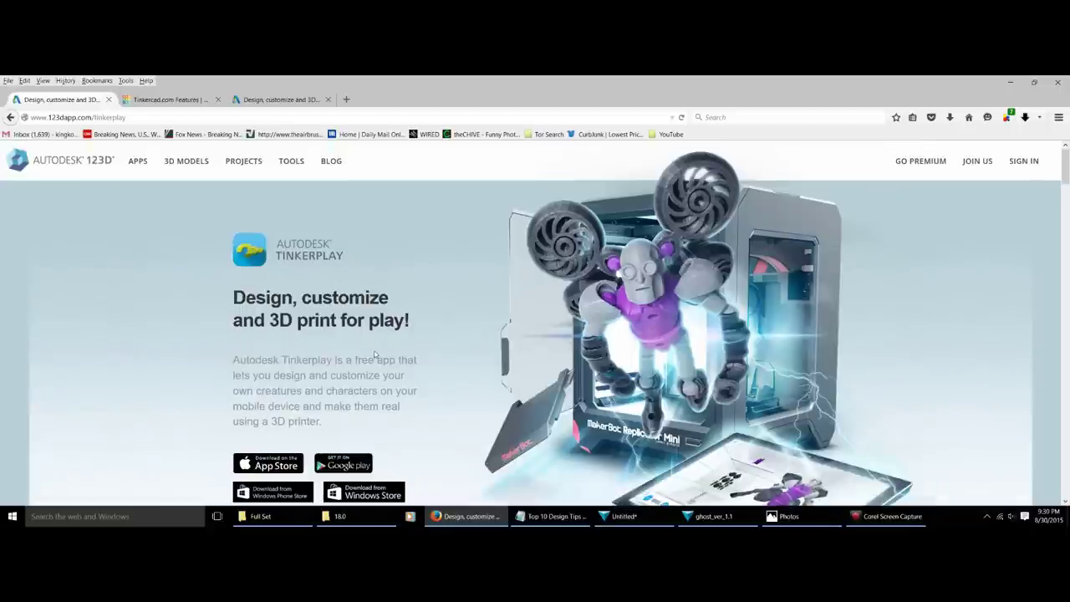
{"action": "scroll", "coordinate": [375, 354], "scroll_direction": "down", "scroll_amount": 1}
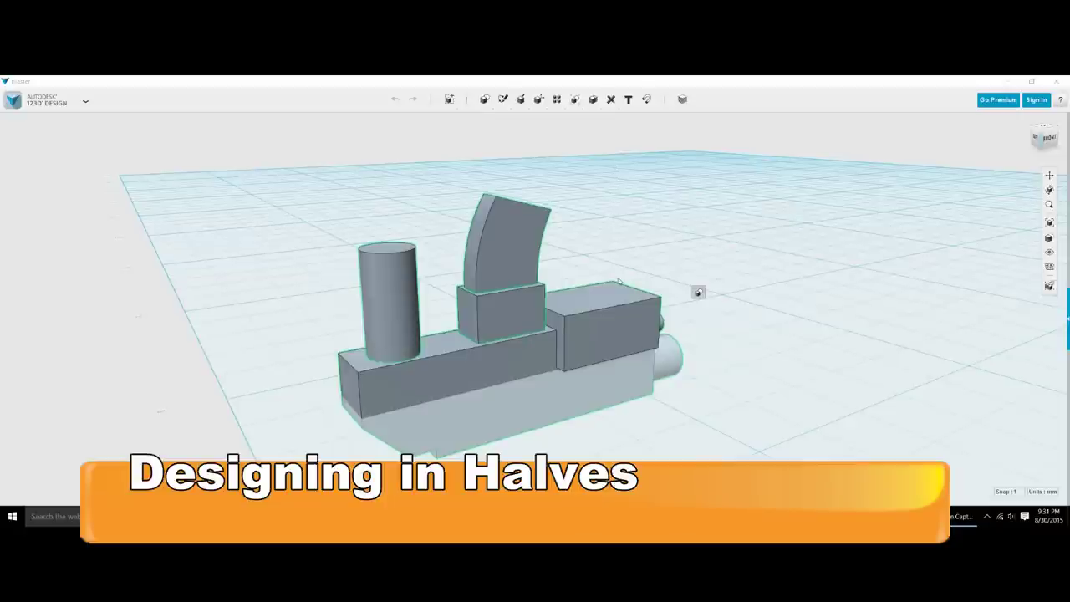
- Switch to the blaster project in 123D Design and raise the complete blaster model above the work grid
{"action": "scroll", "coordinate": [716, 242], "scroll_direction": "down", "scroll_amount": 2}
{"action": "middle_click_drag", "start_coordinate": [667, 393], "coordinate": [589, 359]}
{"action": "left_click", "coordinate": [481, 320]}
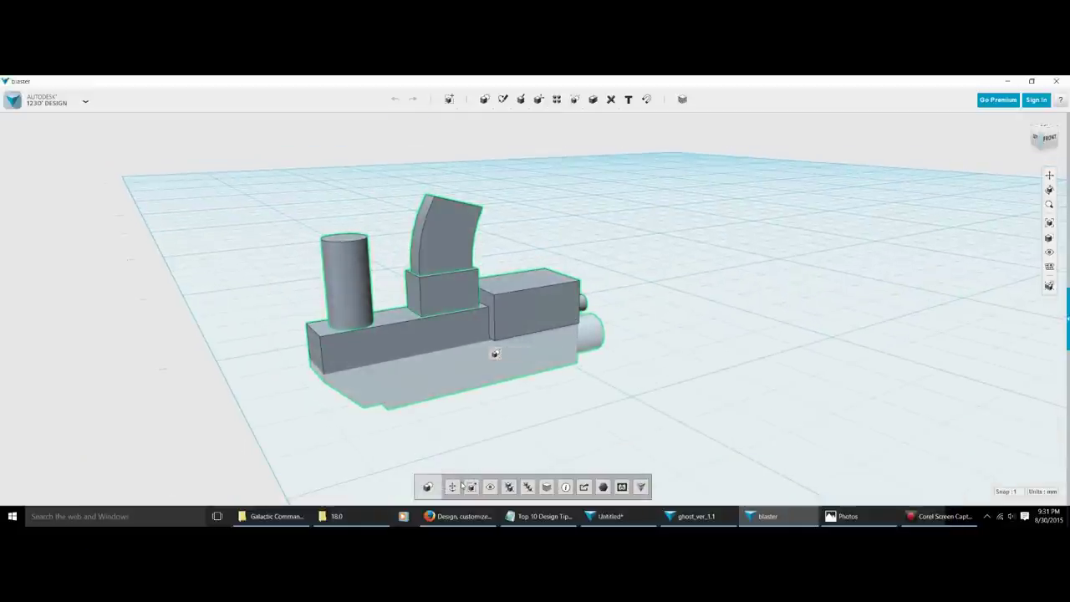
{"action": "key", "text": "ctrl+t"}
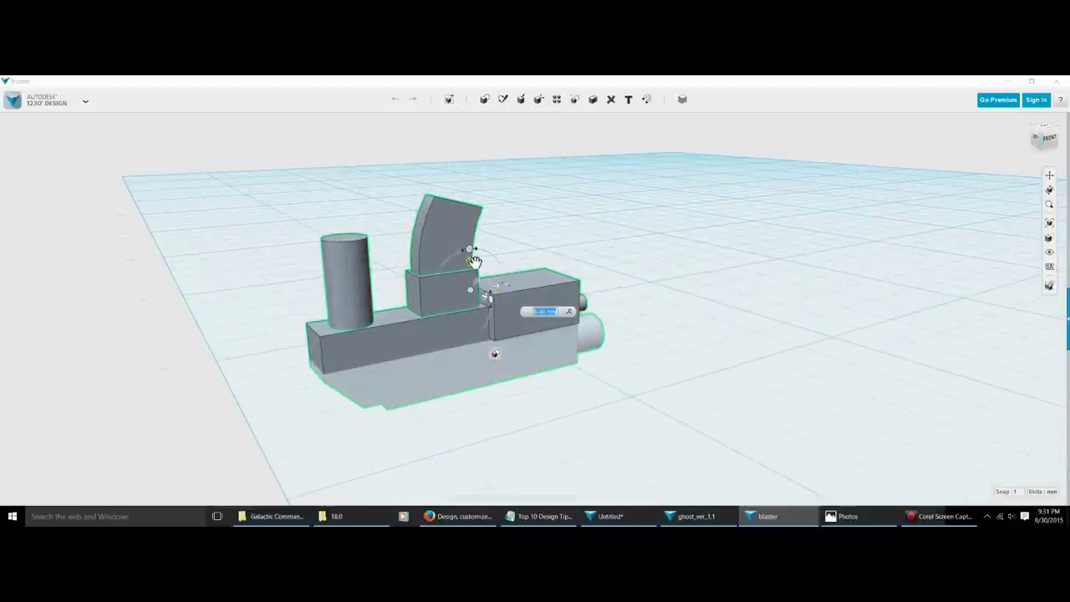
{"action": "left_click_drag", "start_coordinate": [470, 260], "coordinate": [479, 219]}
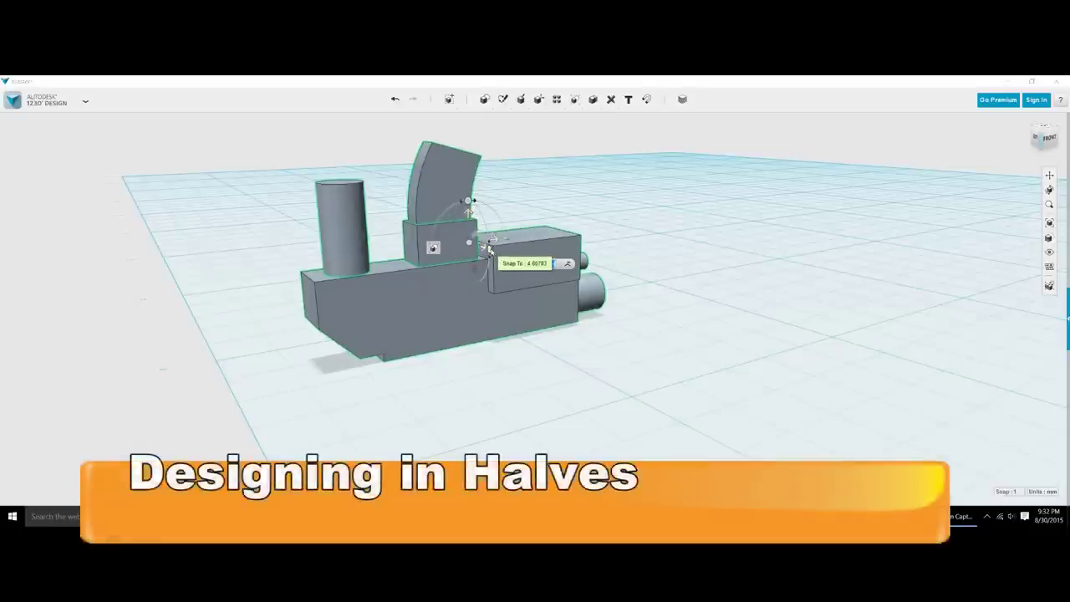
- Rotate the blaster so it lies flat on its side and adjust its height above the grid
{"action": "left_click_drag", "start_coordinate": [489, 249], "coordinate": [489, 211]}
{"action": "mouse_move", "coordinate": [478, 204]}
{"action": "left_mouse_down"}
{"action": "mouse_move", "coordinate": [465, 198]}
{"action": "mouse_move", "coordinate": [472, 205]}
{"action": "left_mouse_up"}
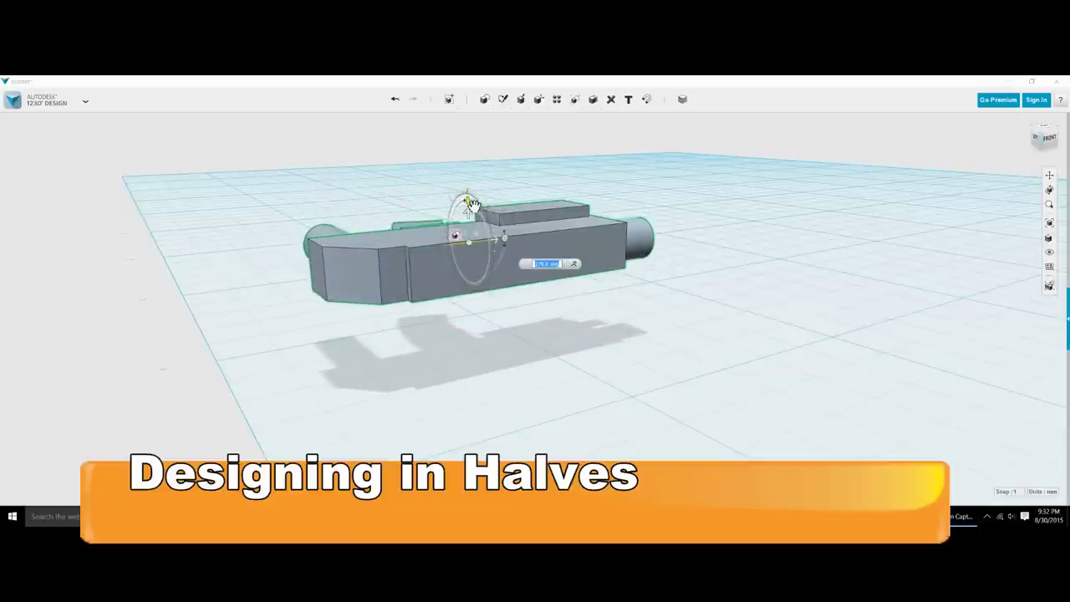
{"action": "left_click", "coordinate": [535, 316]}
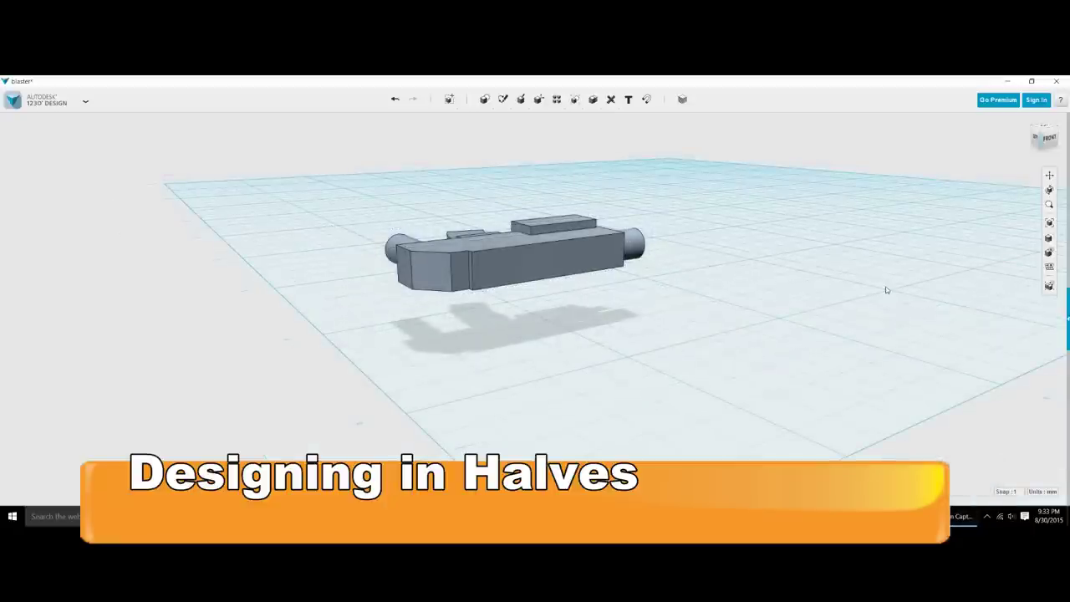
- Show the hidden solids and raise the blue slab until it encloses the lower half of the blaster
{"action": "mouse_move", "coordinate": [1048, 251]}
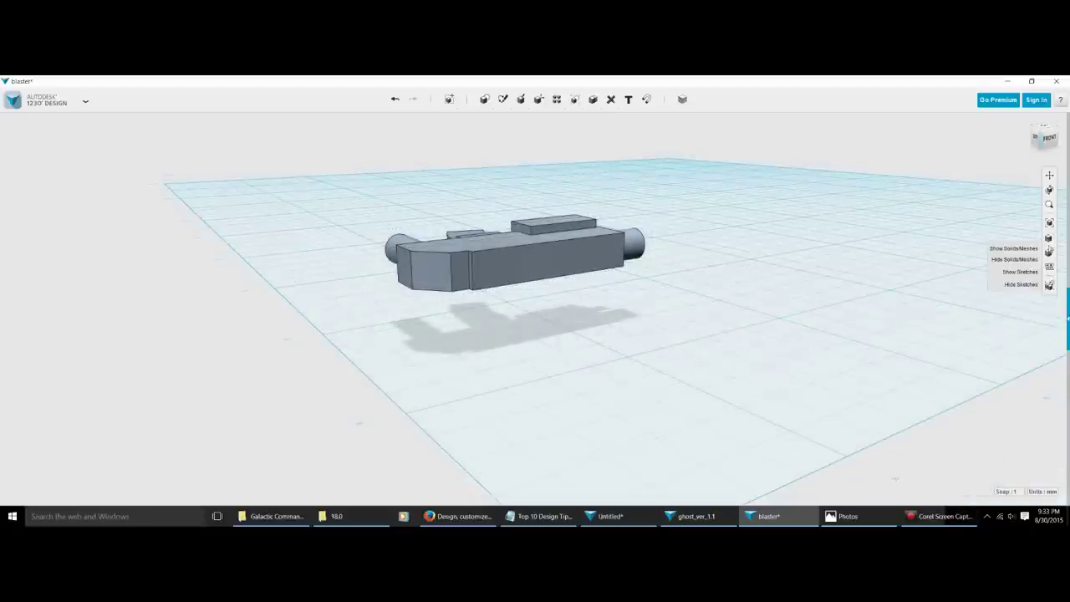
{"action": "left_click", "coordinate": [1028, 248]}
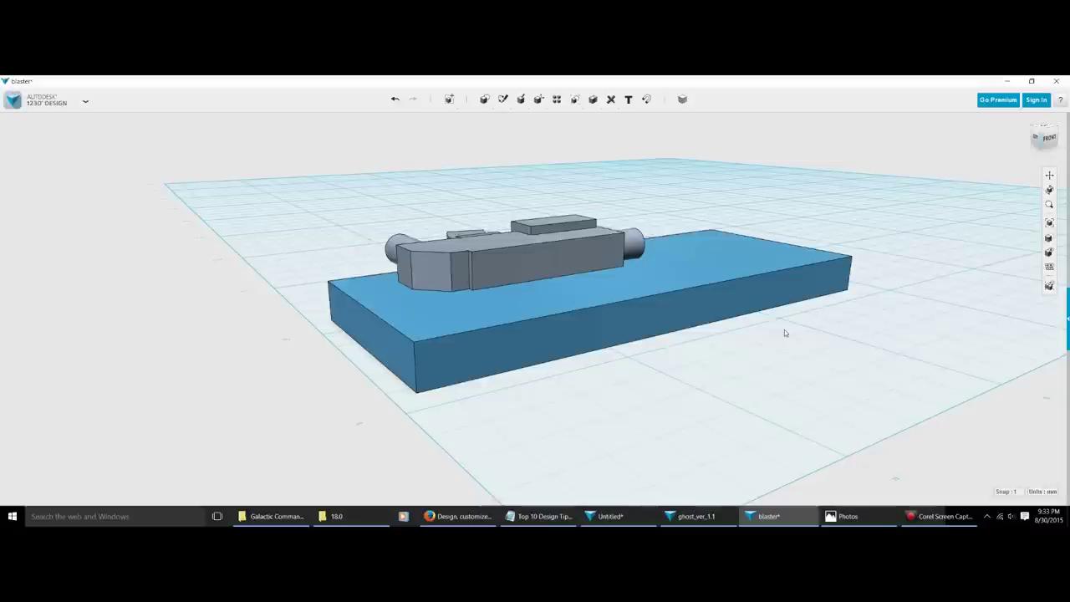
{"action": "left_click", "coordinate": [574, 305]}
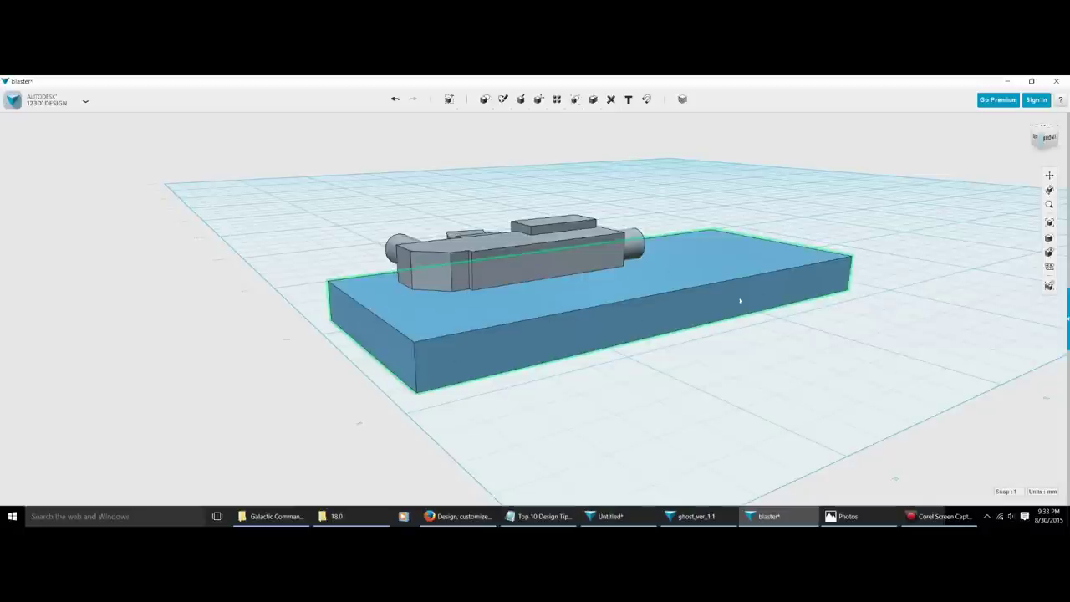
{"action": "left_click", "coordinate": [531, 313]}
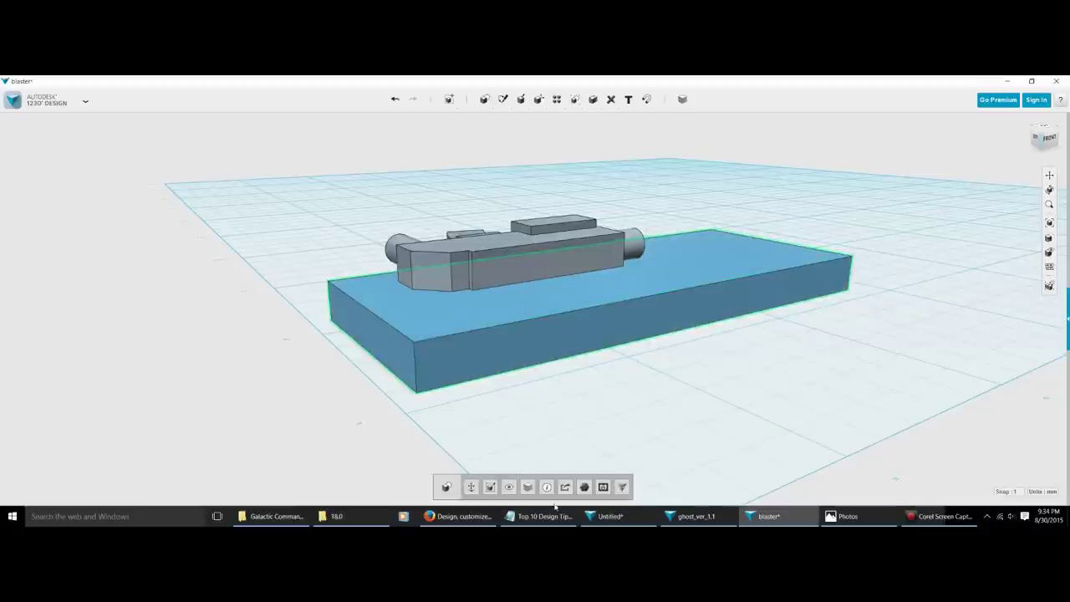
{"action": "left_click", "coordinate": [471, 486]}
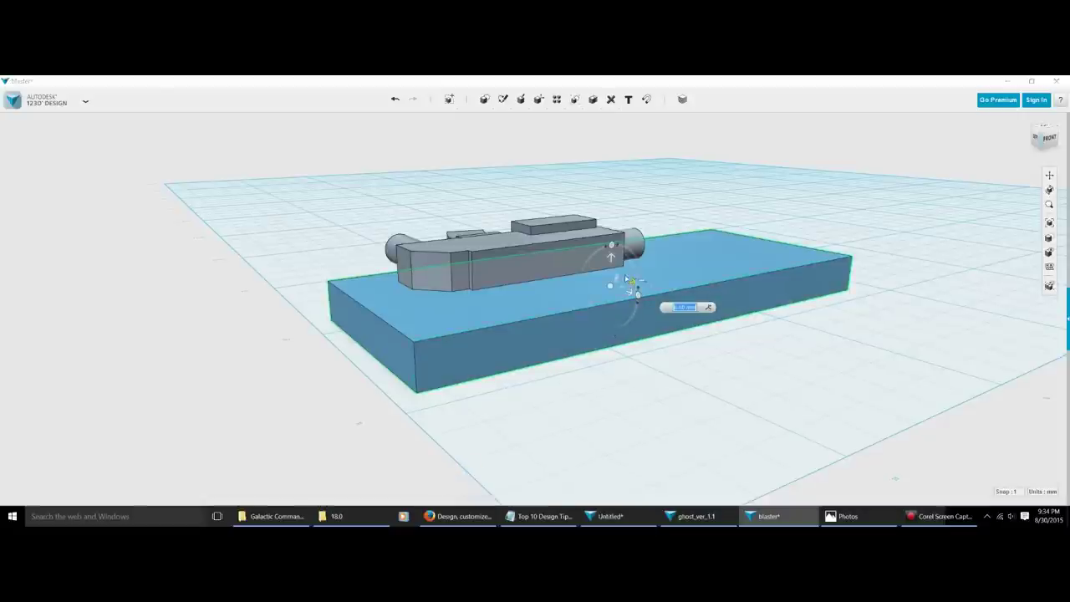
{"action": "left_click_drag", "start_coordinate": [617, 262], "coordinate": [623, 235]}
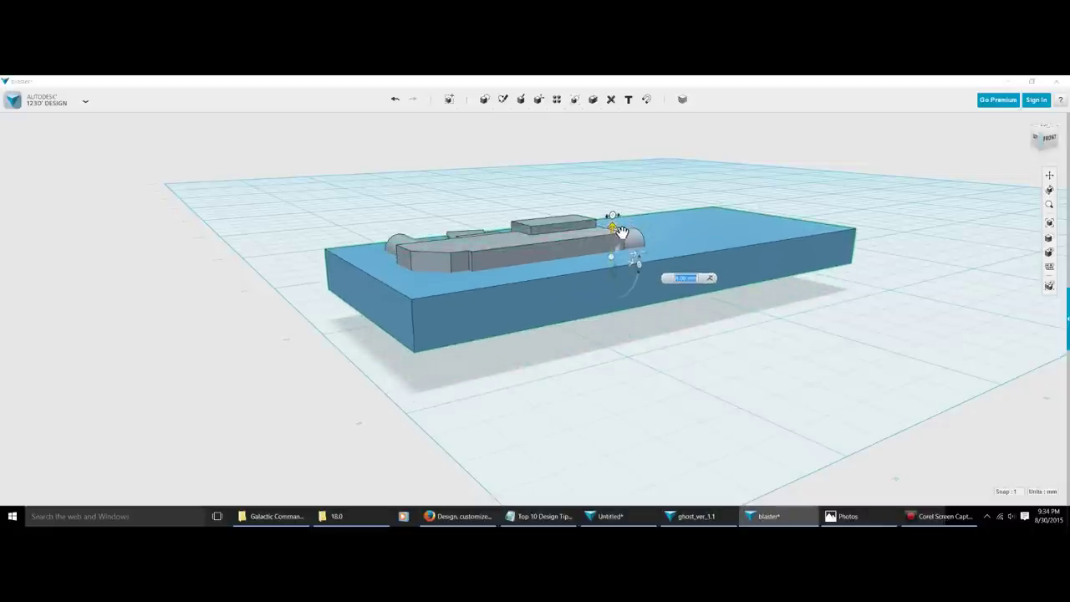
{"action": "left_click", "coordinate": [655, 352]}
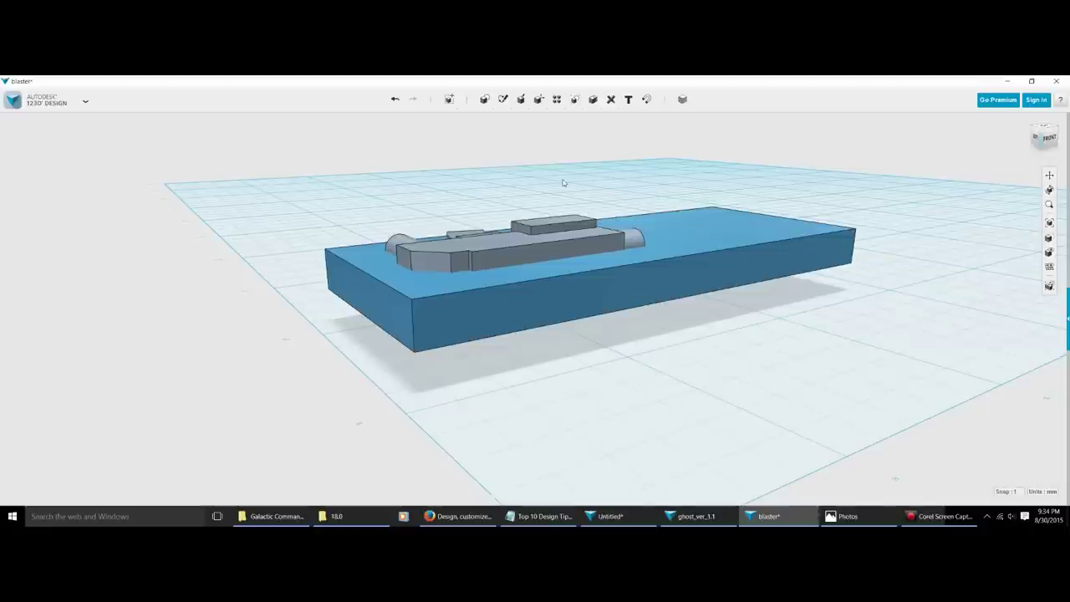
{"action": "mouse_move", "coordinate": [496, 101]}
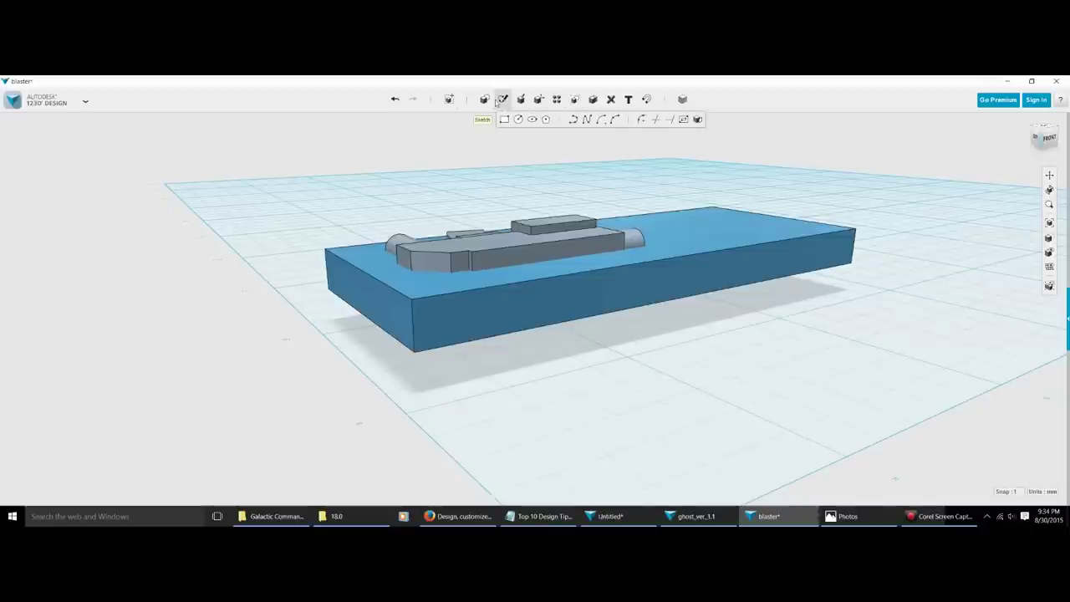
{"action": "mouse_move", "coordinate": [575, 102]}
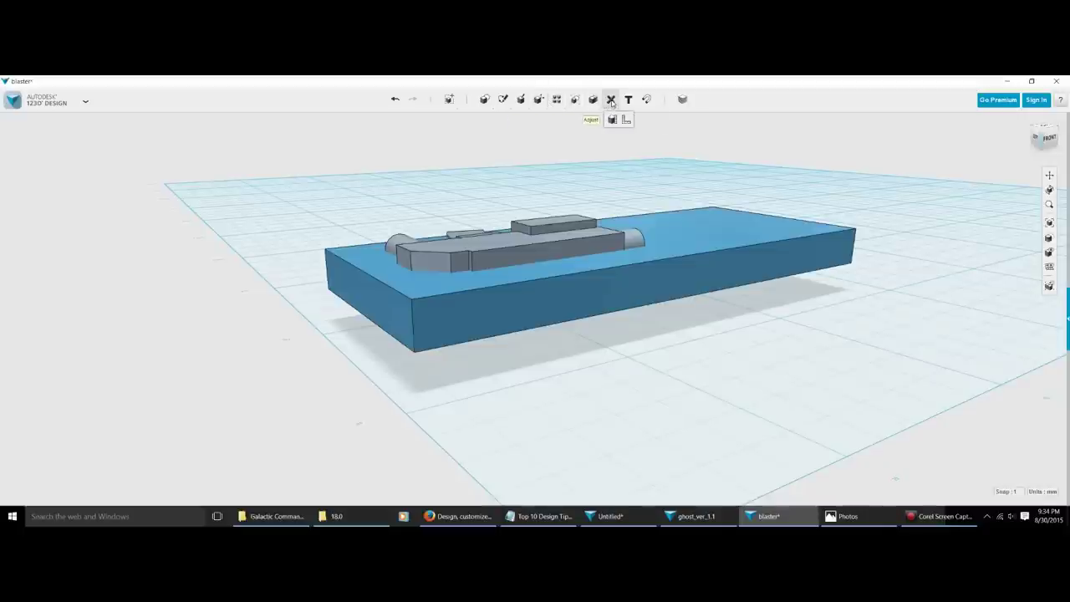
- Split all the blaster solids using the blue slab as the splitting entity, and delete the slab
{"action": "mouse_move", "coordinate": [538, 104]}
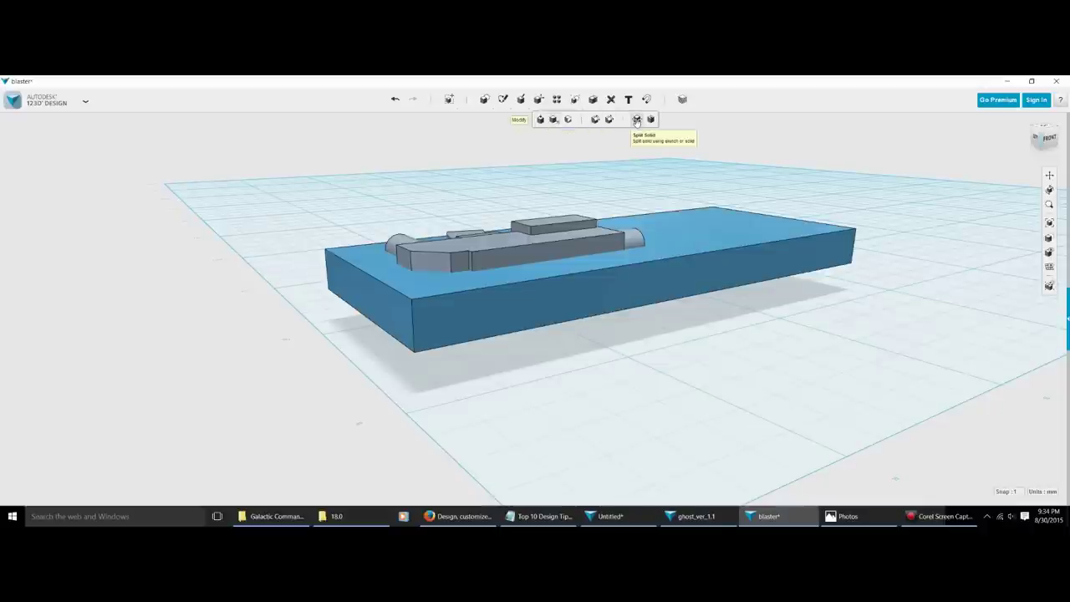
{"action": "left_click", "coordinate": [636, 120]}
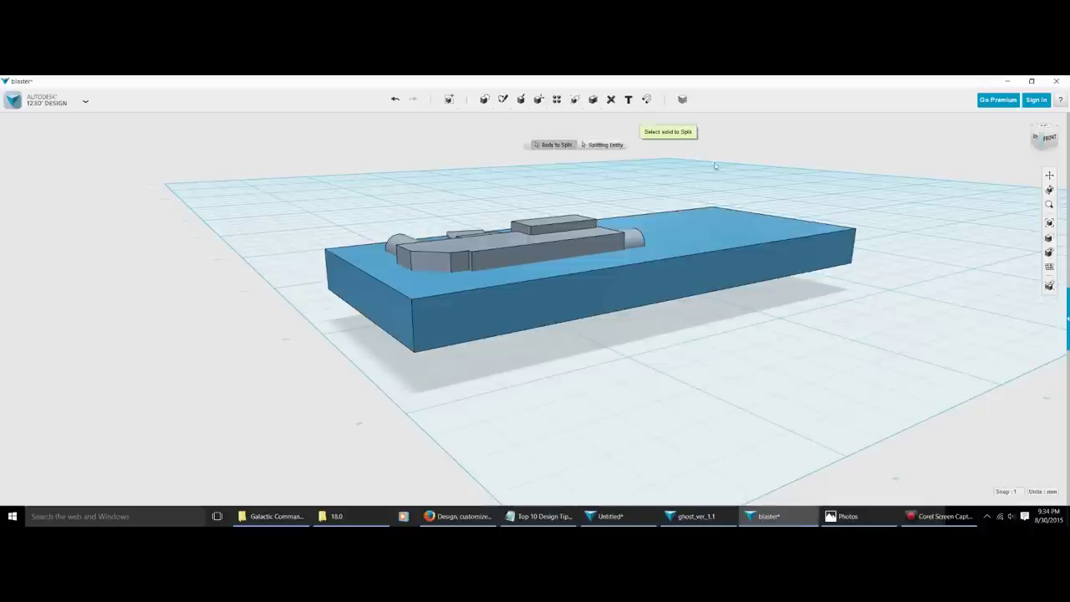
{"action": "left_click", "coordinate": [581, 246]}
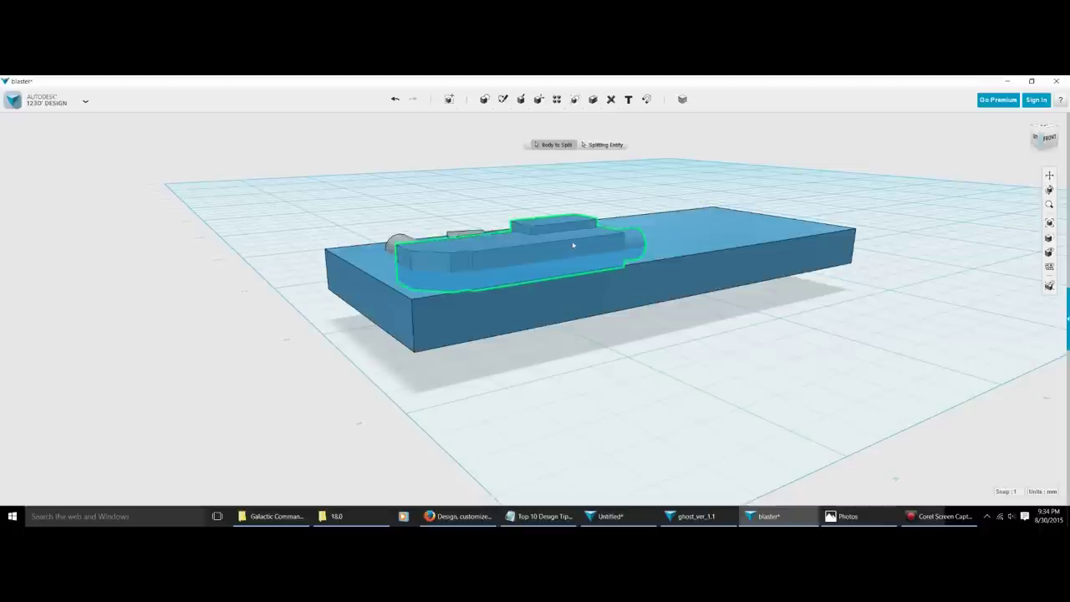
{"action": "left_click", "coordinate": [407, 244]}
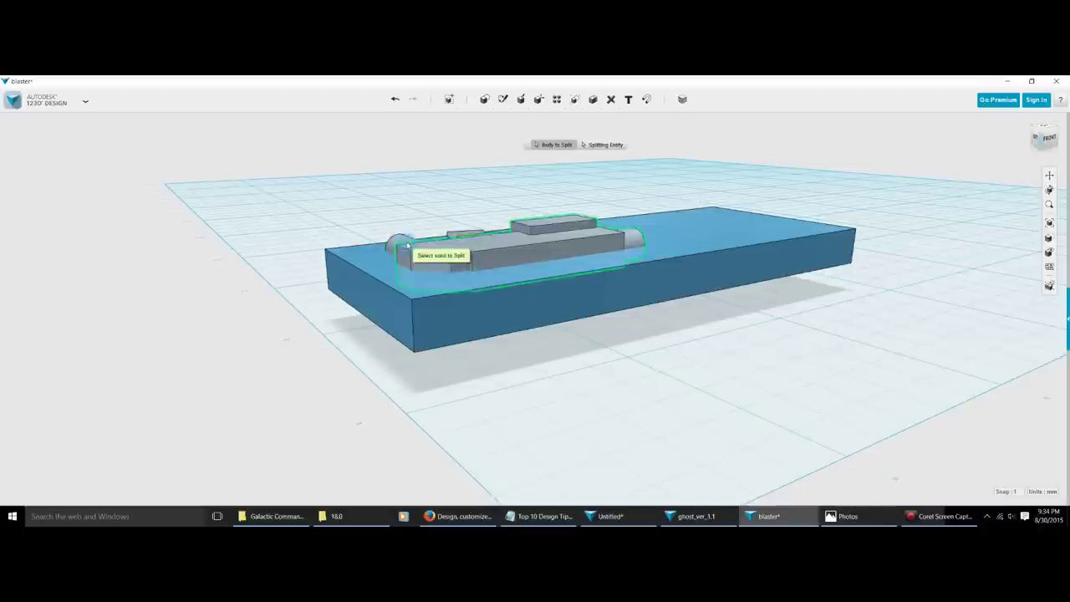
{"action": "left_click", "coordinate": [406, 247]}
{"action": "left_click", "coordinate": [469, 240]}
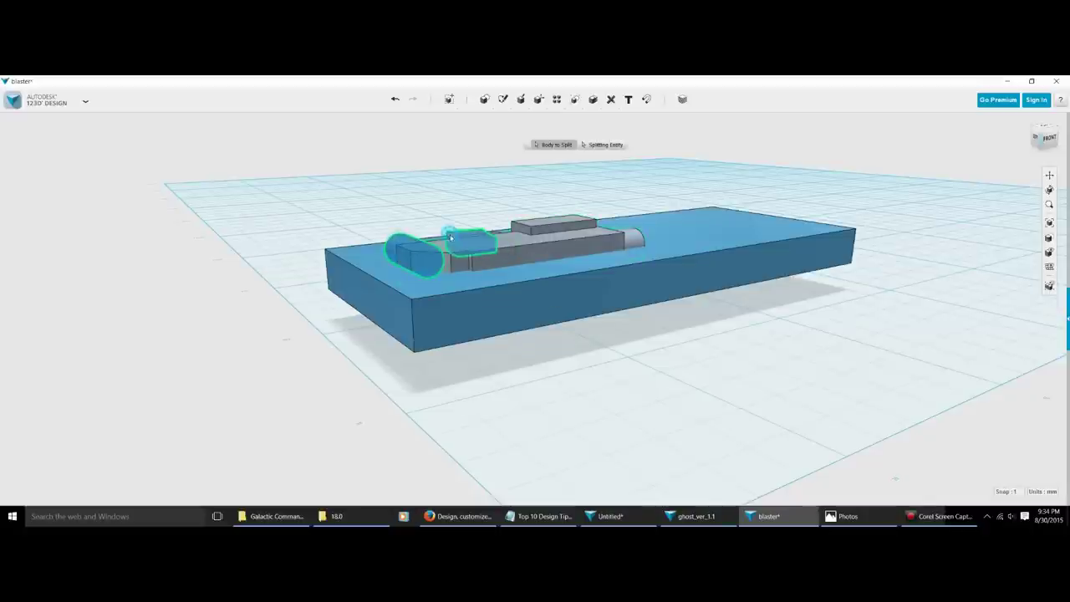
{"action": "left_click", "coordinate": [535, 245]}
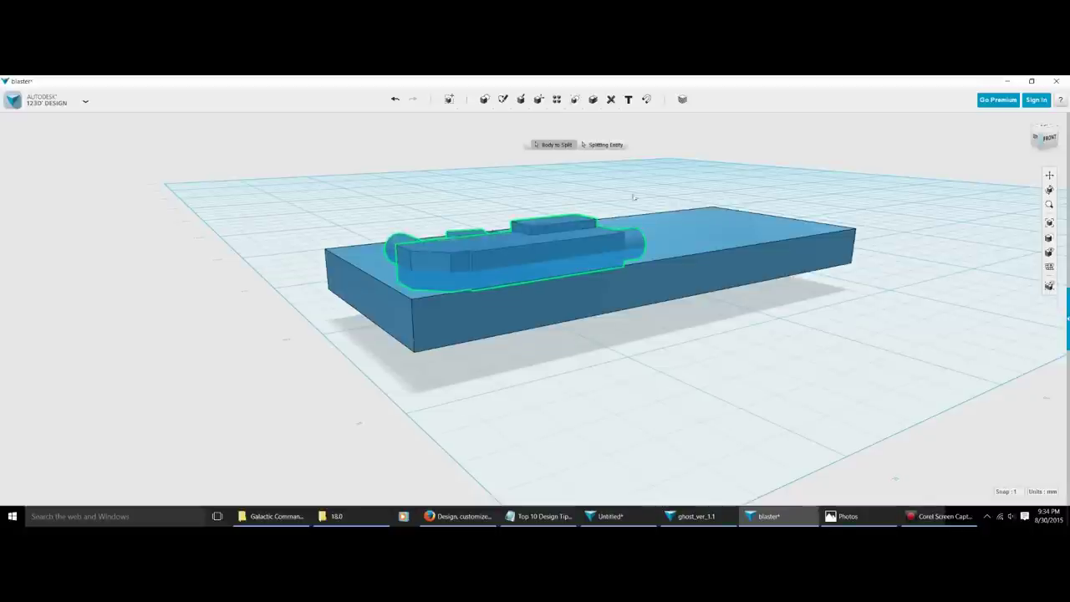
{"action": "left_click", "coordinate": [604, 145]}
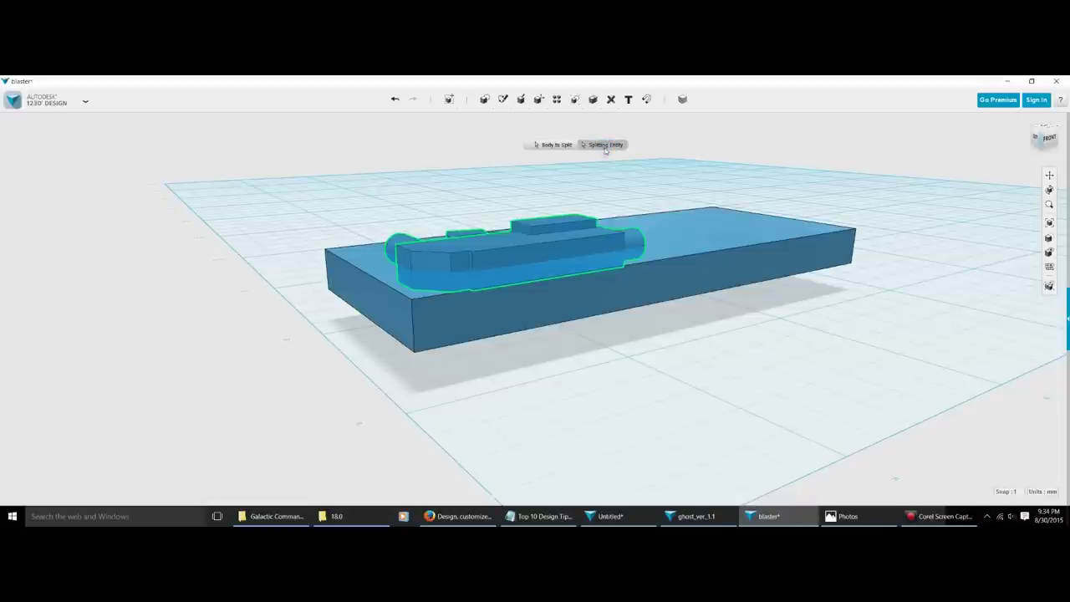
{"action": "left_click", "coordinate": [732, 250]}
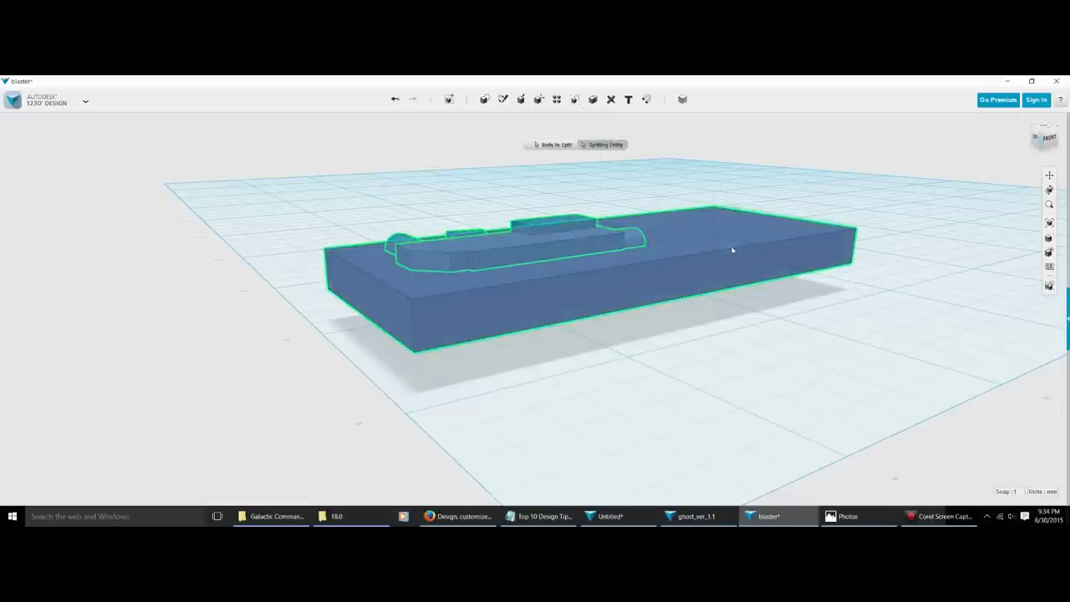
{"action": "left_click", "coordinate": [734, 332]}
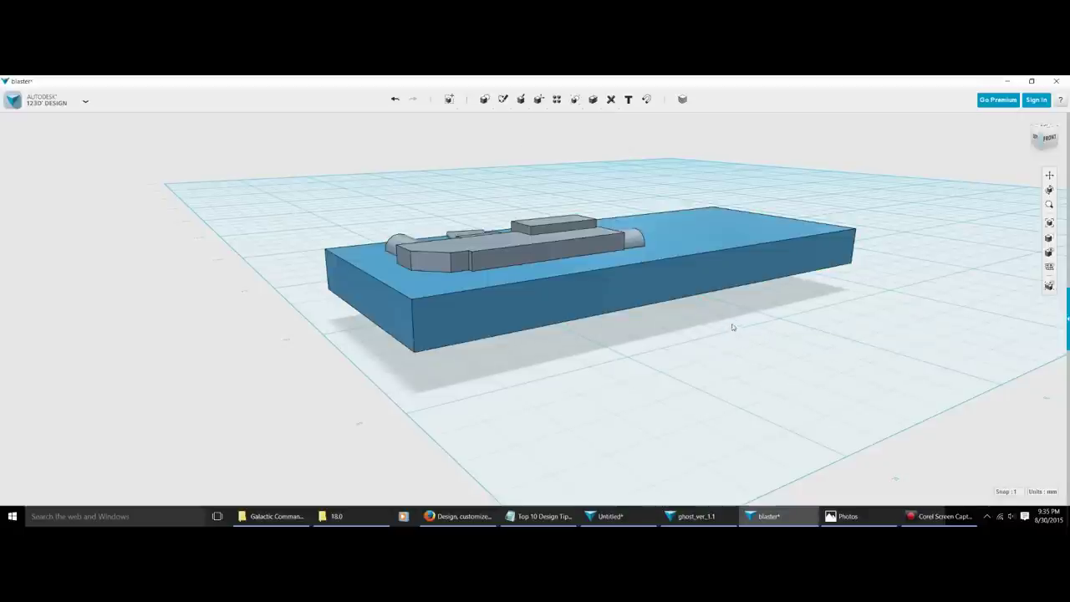
{"action": "left_click", "coordinate": [720, 272]}
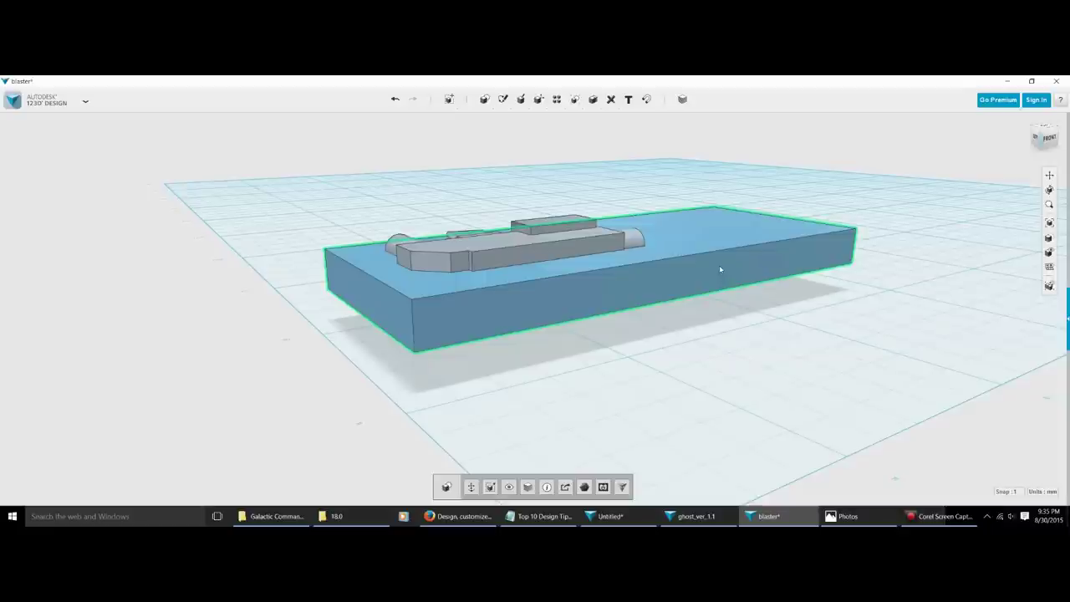
{"action": "key", "text": "Delete"}
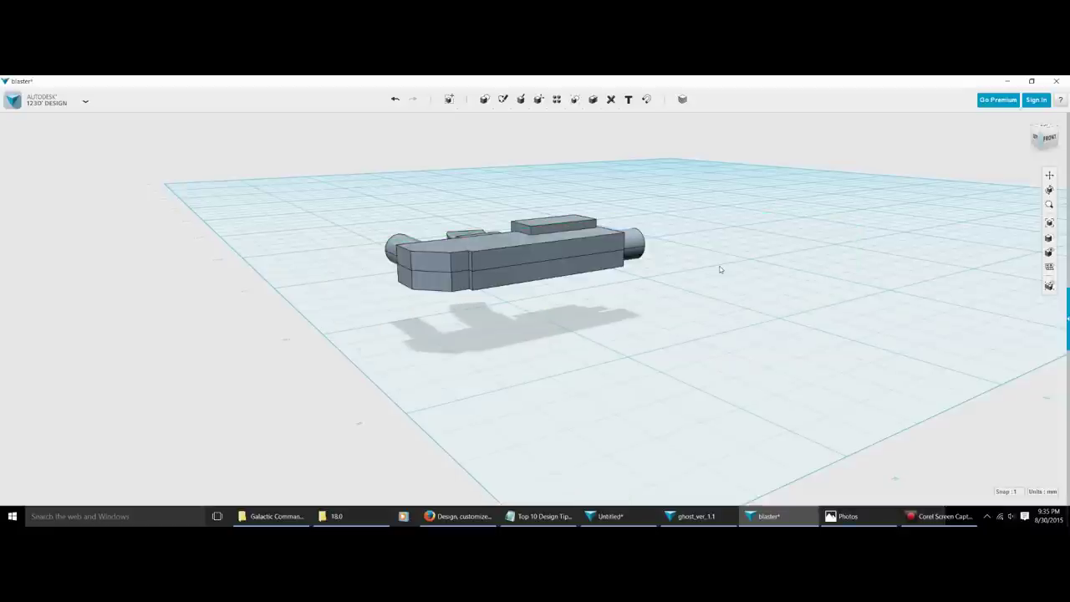
- Move the upper half of the blaster sideways until it is clear of the lower half
{"action": "scroll", "coordinate": [523, 269], "scroll_direction": "up", "scroll_amount": 3}
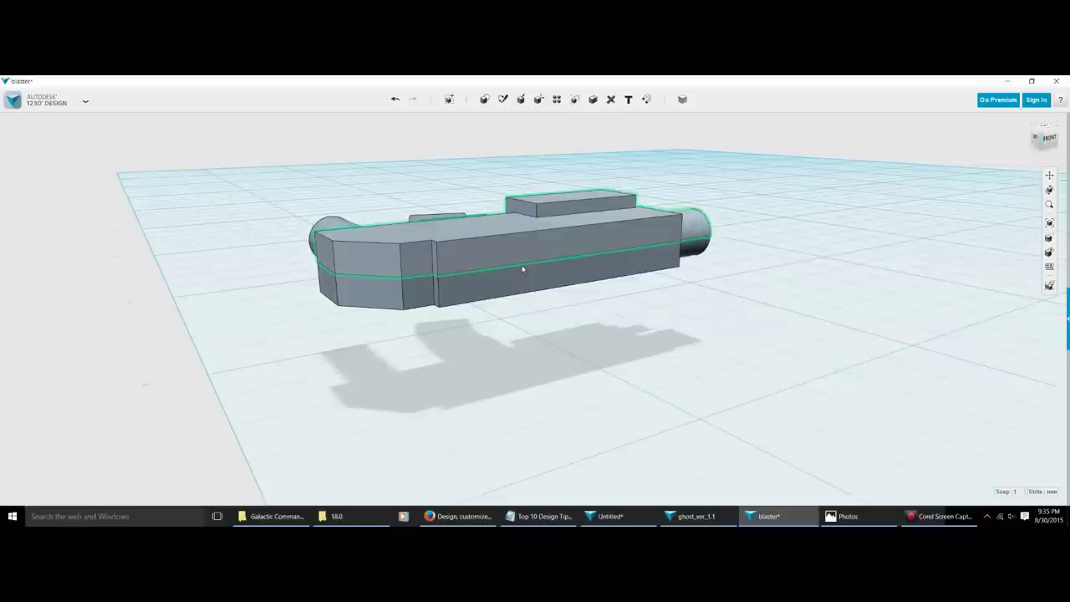
{"action": "right_click_drag", "start_coordinate": [522, 266], "coordinate": [564, 371]}
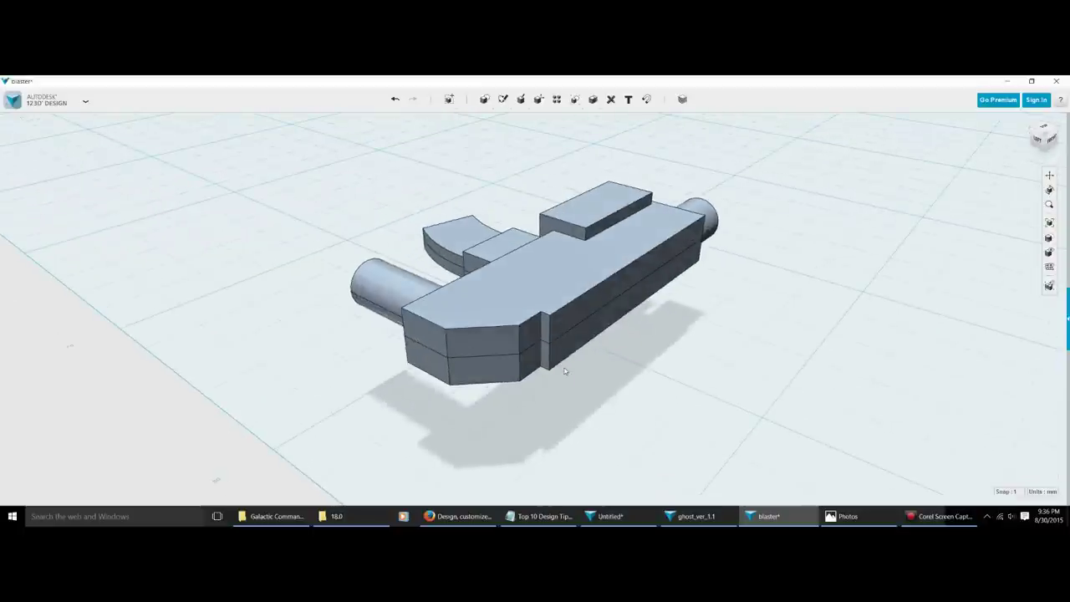
{"action": "left_click", "coordinate": [567, 318]}
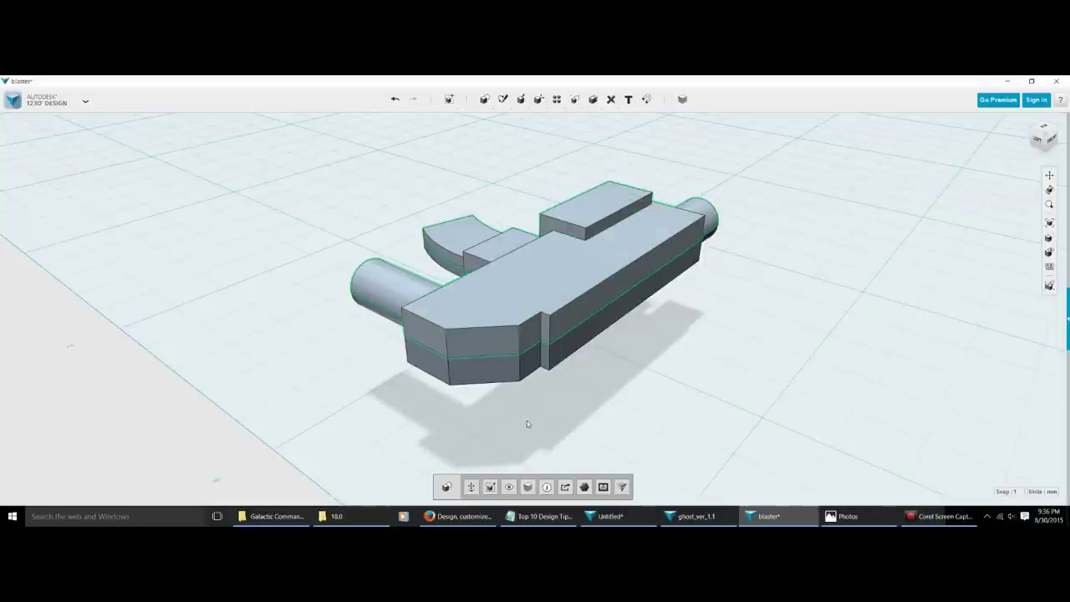
{"action": "left_click", "coordinate": [471, 486]}
{"action": "left_click_drag", "start_coordinate": [567, 244], "coordinate": [841, 337]}
- Rotate the lower half of the blaster upside down so its flat cut face points toward the work grid
{"action": "left_click", "coordinate": [570, 283]}
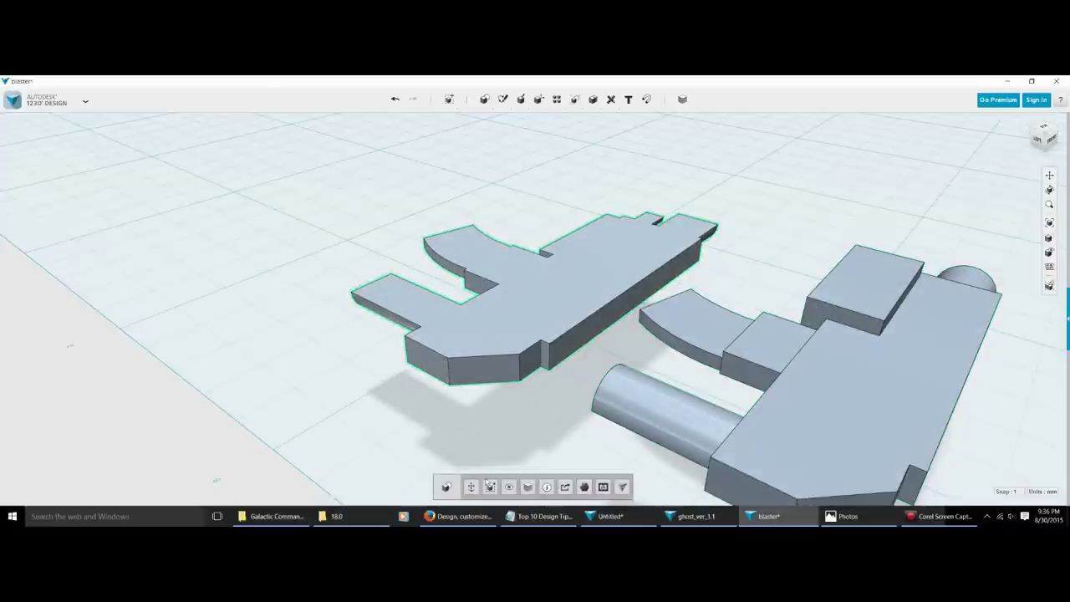
{"action": "left_click", "coordinate": [470, 487]}
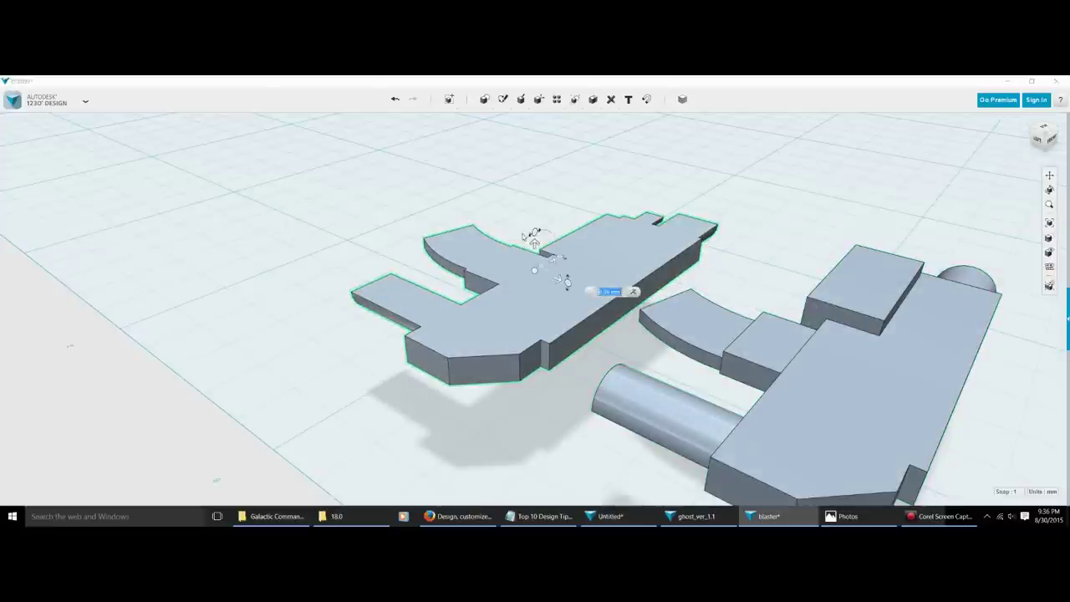
{"action": "left_click_drag", "start_coordinate": [536, 237], "coordinate": [539, 312]}
{"action": "left_click", "coordinate": [871, 196]}
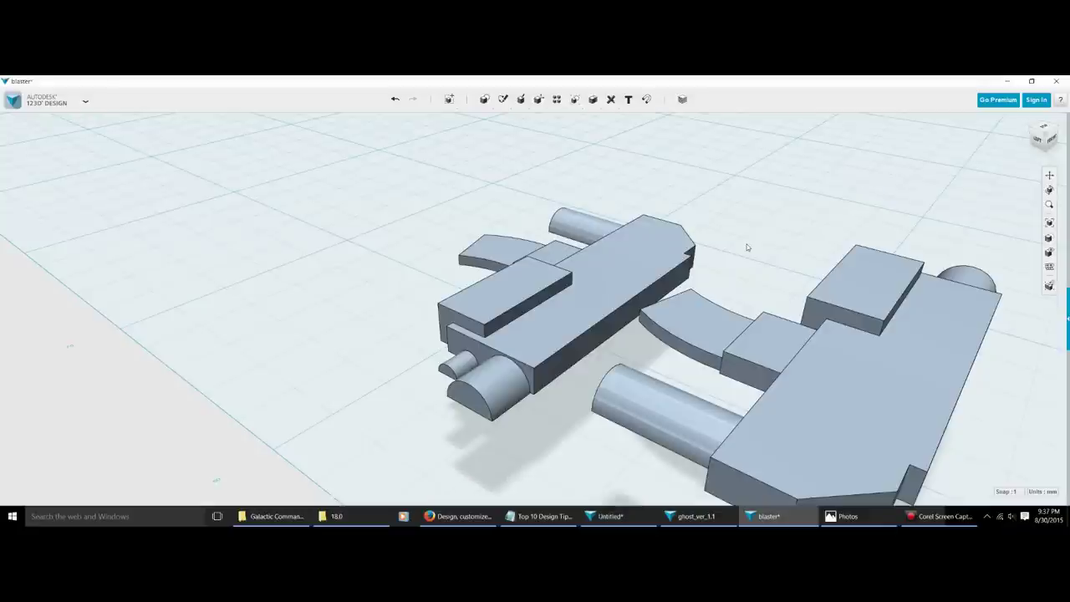
- Drop both blaster halves onto the work grid so their cut faces rest on it
{"action": "middle_click_drag", "start_coordinate": [752, 250], "coordinate": [595, 151]}
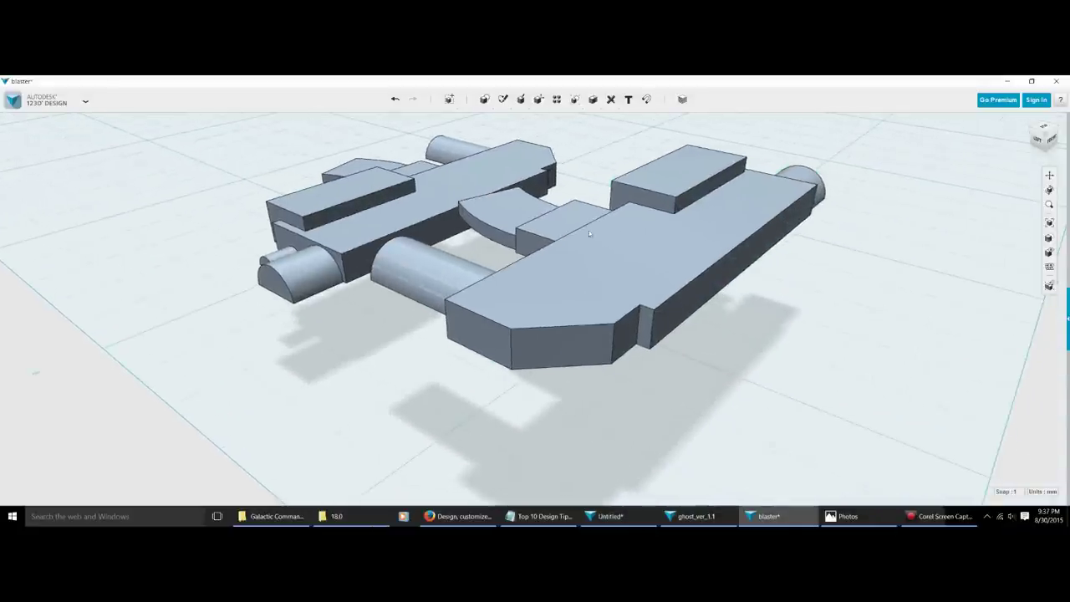
{"action": "left_click", "coordinate": [602, 303]}
{"action": "left_click_drag", "start_coordinate": [602, 303], "coordinate": [610, 419]}
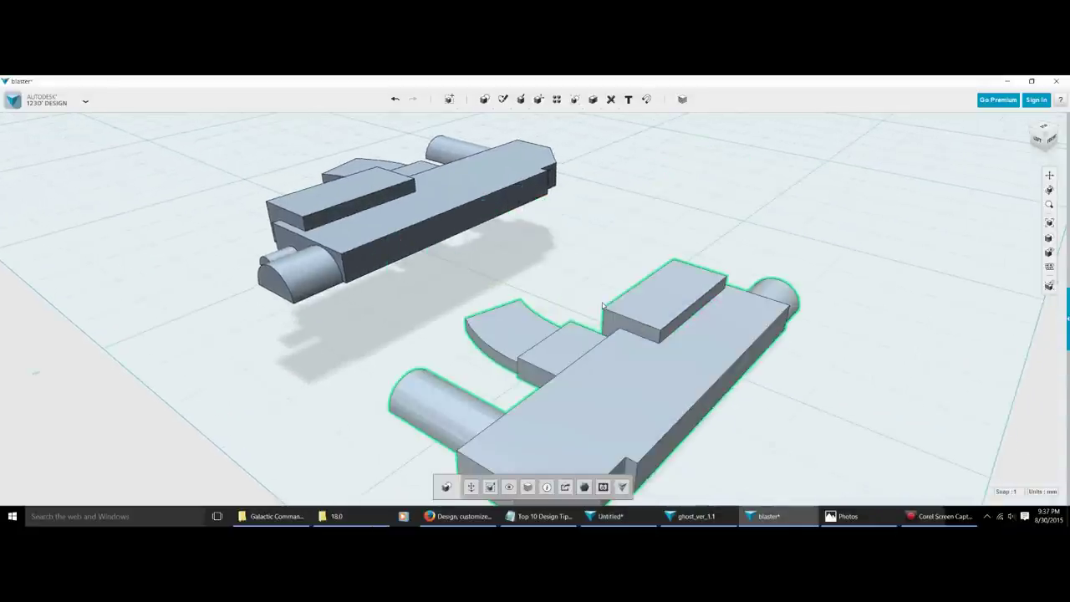
{"action": "left_click", "coordinate": [400, 222]}
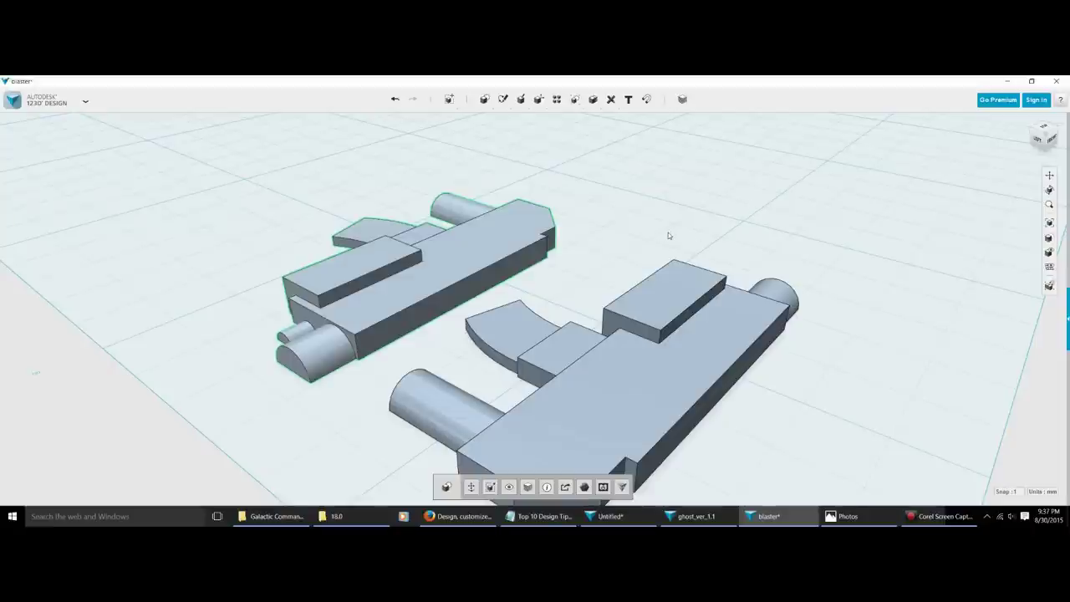
{"action": "right_click_drag", "start_coordinate": [668, 236], "coordinate": [574, 293]}
{"action": "scroll", "coordinate": [574, 292], "scroll_direction": "down", "scroll_amount": 2}
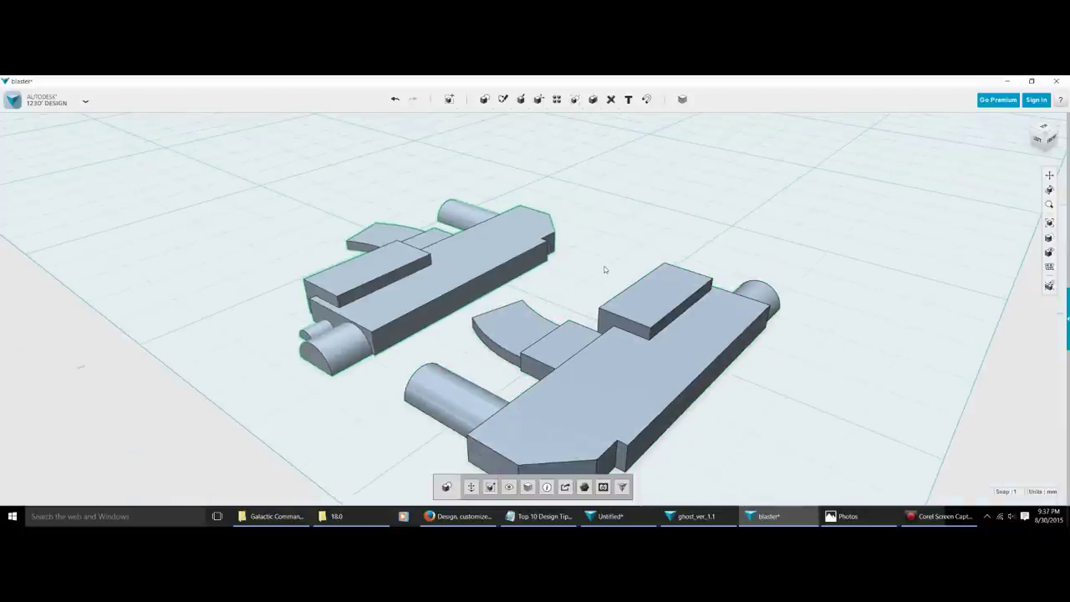
{"action": "right_click_drag", "start_coordinate": [610, 272], "coordinate": [589, 247]}
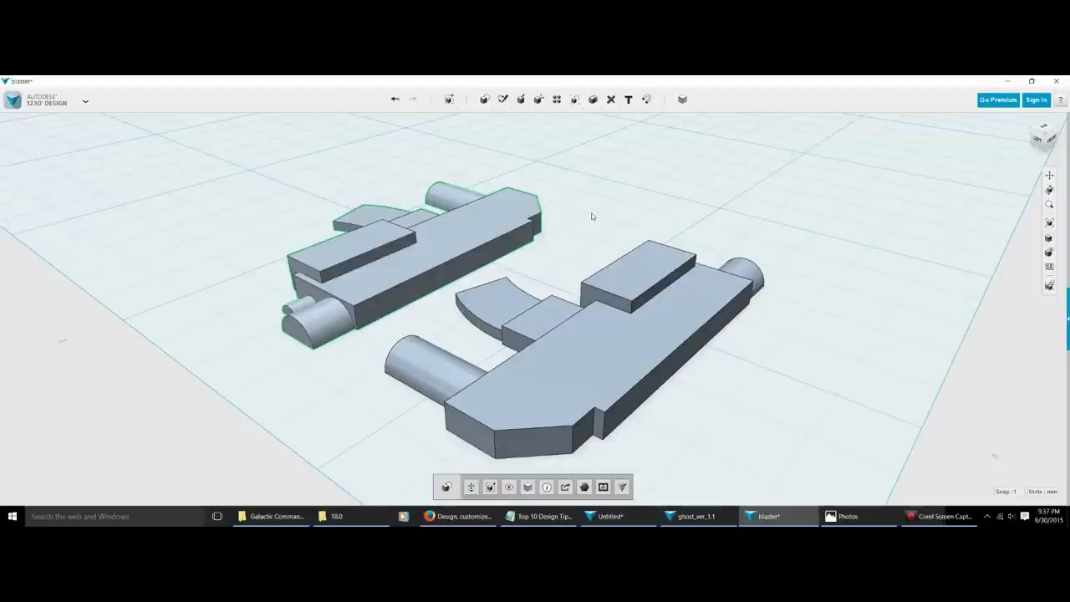
{"action": "right_click_drag", "start_coordinate": [591, 217], "coordinate": [502, 224]}
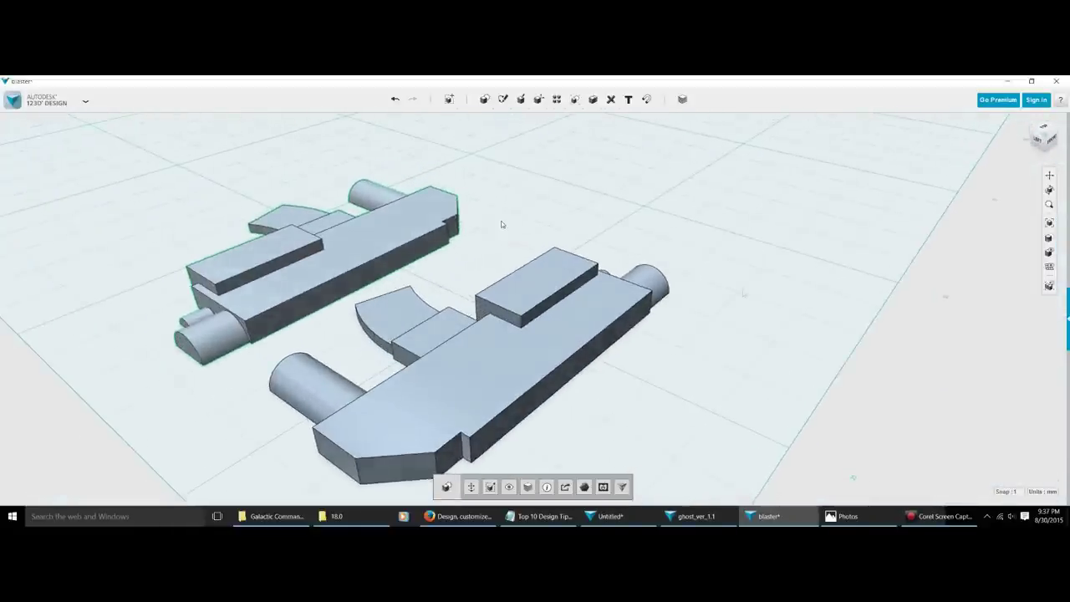
{"action": "left_click", "coordinate": [568, 272]}
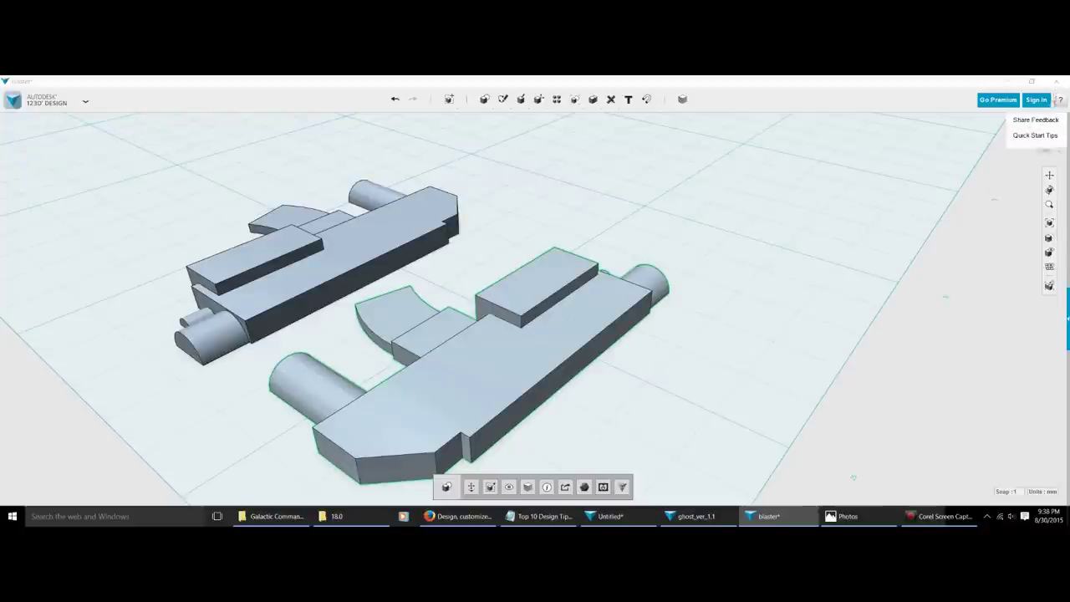
- Open the keyboard shortcut reference and examine the part manipulation, part movement and common keys sections
{"action": "mouse_move", "coordinate": [1057, 102]}
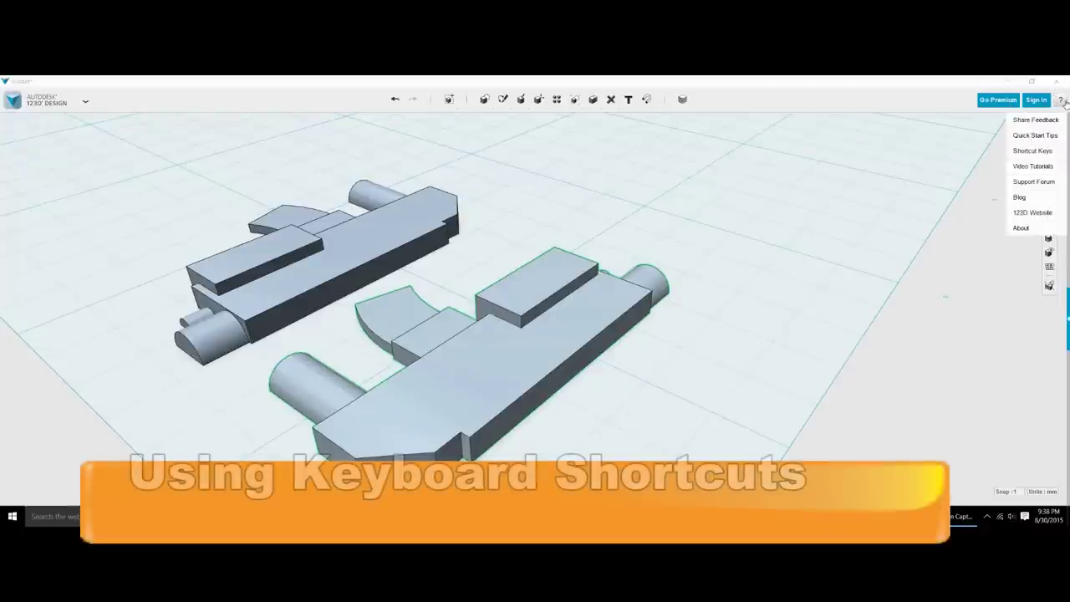
{"action": "left_click", "coordinate": [1050, 154]}
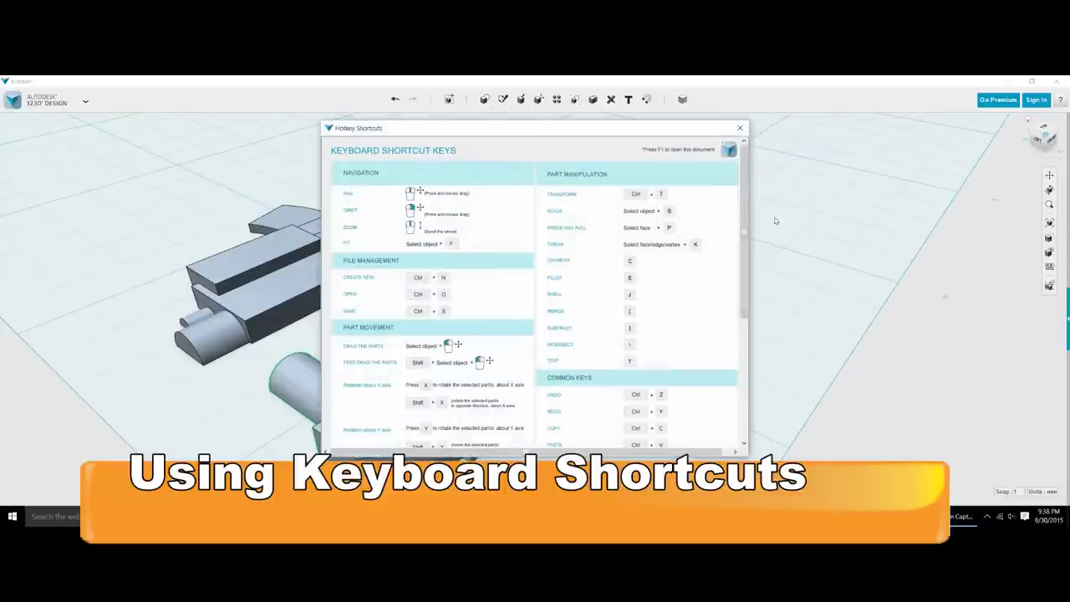
{"action": "mouse_move", "coordinate": [746, 217]}
{"action": "left_mouse_down"}
{"action": "mouse_move", "coordinate": [740, 344]}
{"action": "mouse_move", "coordinate": [742, 219]}
{"action": "left_mouse_up"}
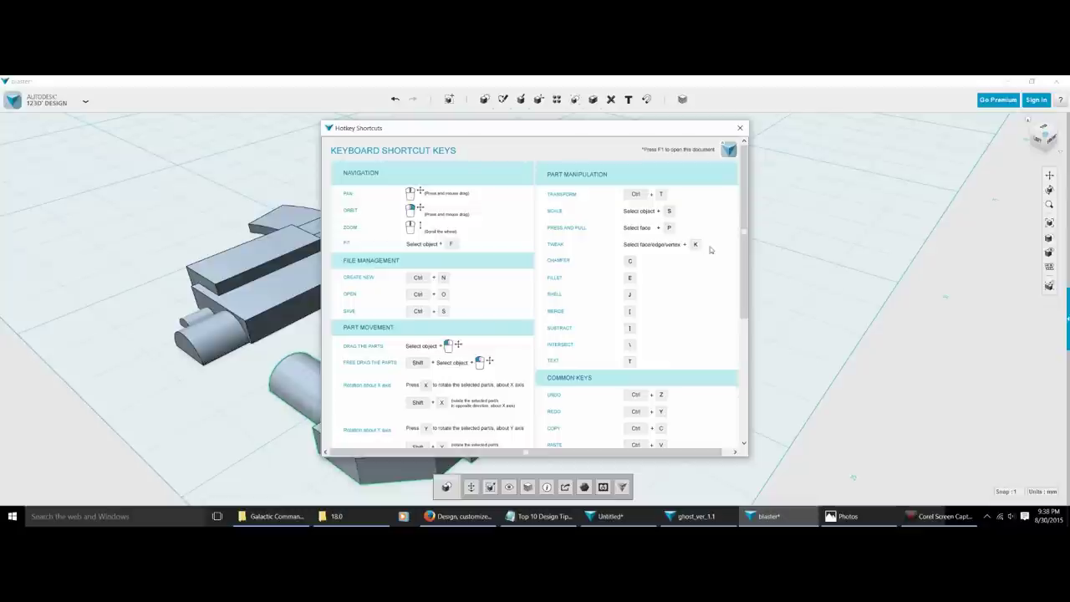
{"action": "left_click_drag", "start_coordinate": [740, 242], "coordinate": [746, 327]}
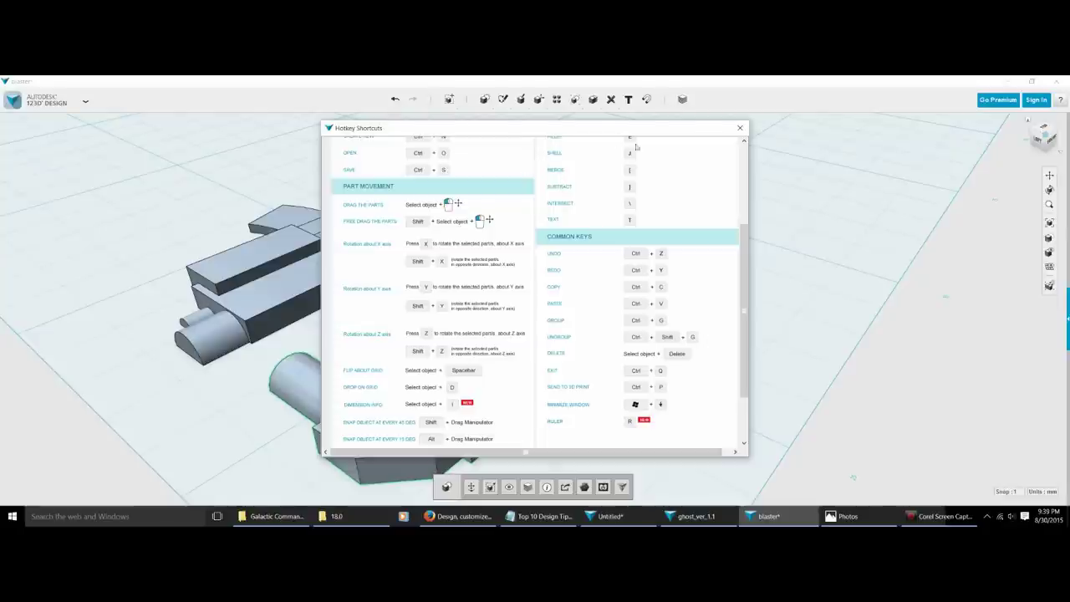
{"action": "left_click", "coordinate": [739, 128]}
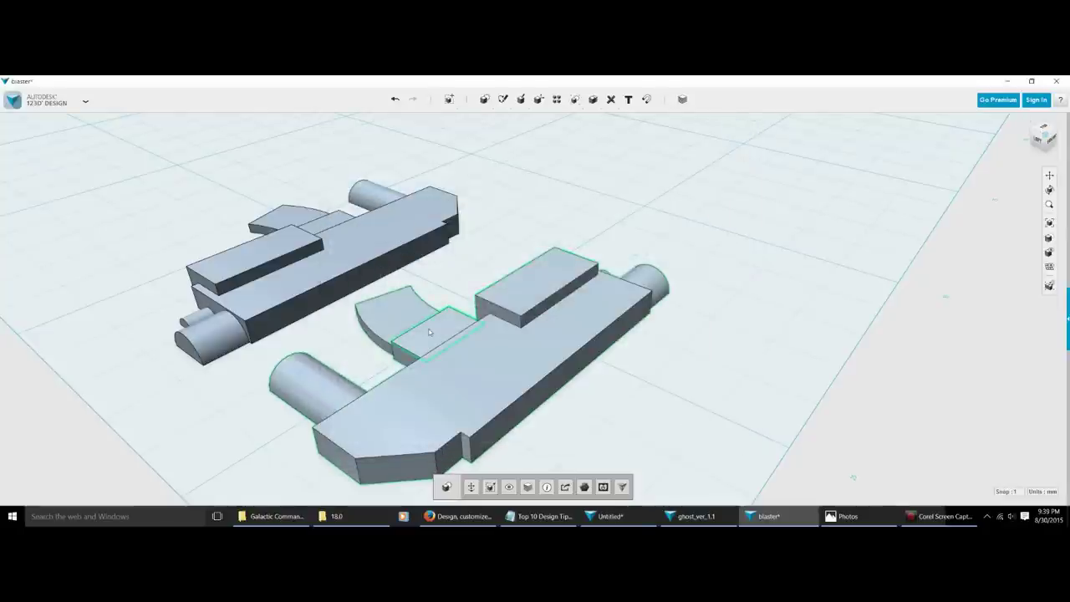
- Raise both blaster halves above the work grid, starting with the flipped half
{"action": "left_click", "coordinate": [599, 374]}
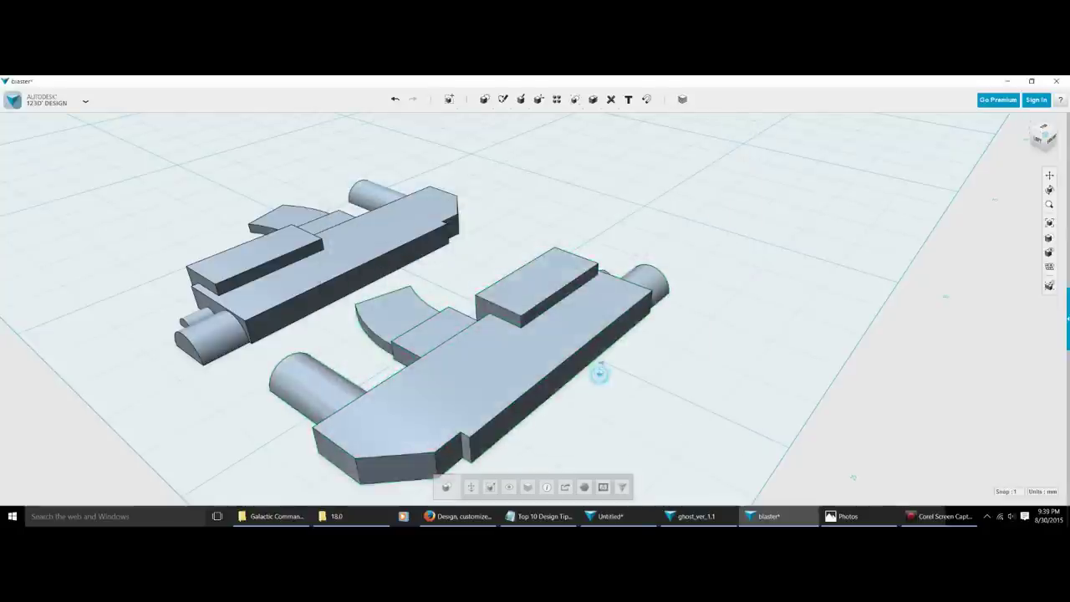
{"action": "left_click", "coordinate": [471, 487]}
{"action": "left_click_drag", "start_coordinate": [493, 284], "coordinate": [487, 210]}
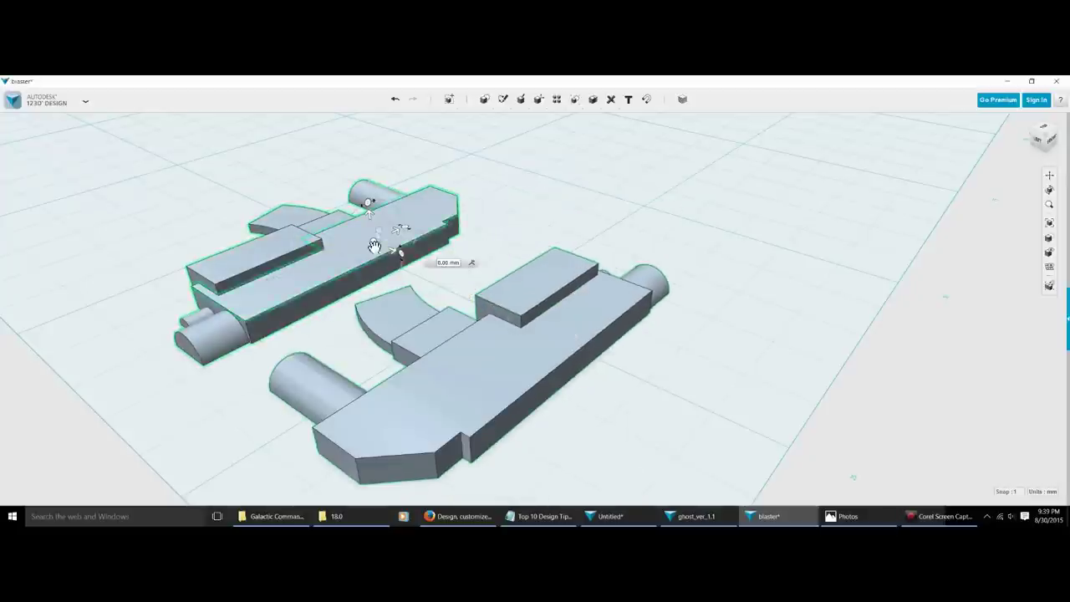
{"action": "left_click", "coordinate": [294, 204]}
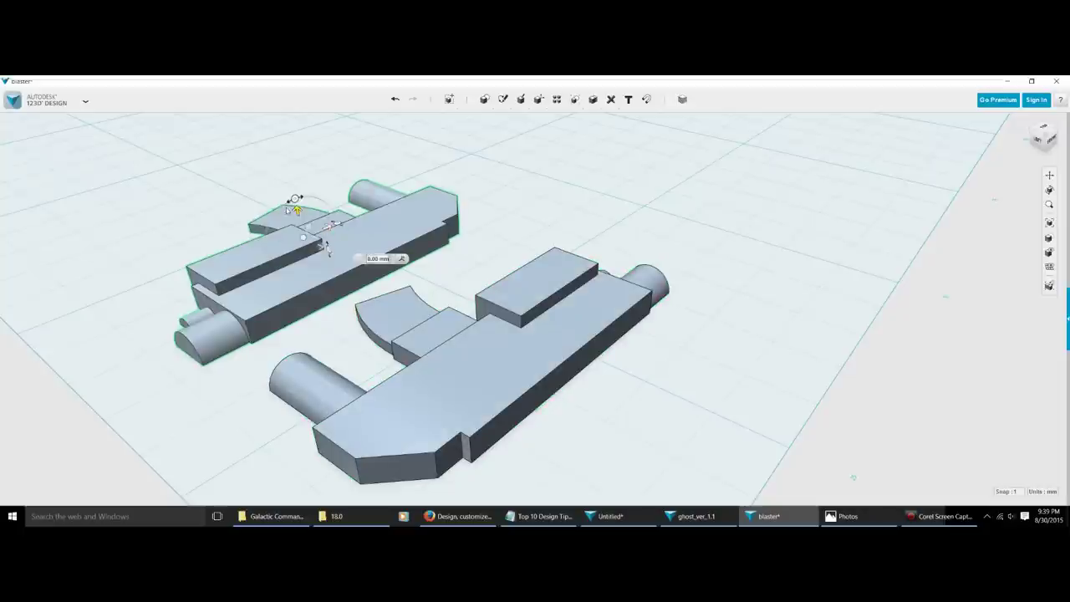
{"action": "left_click_drag", "start_coordinate": [311, 215], "coordinate": [311, 156]}
{"action": "left_click", "coordinate": [543, 334]}
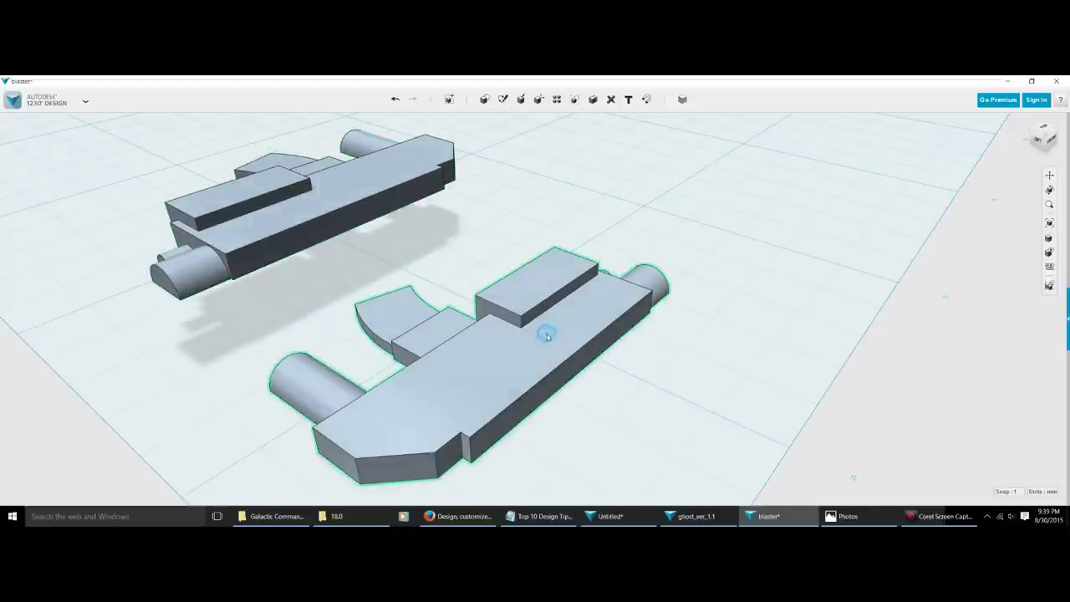
{"action": "left_click", "coordinate": [496, 307]}
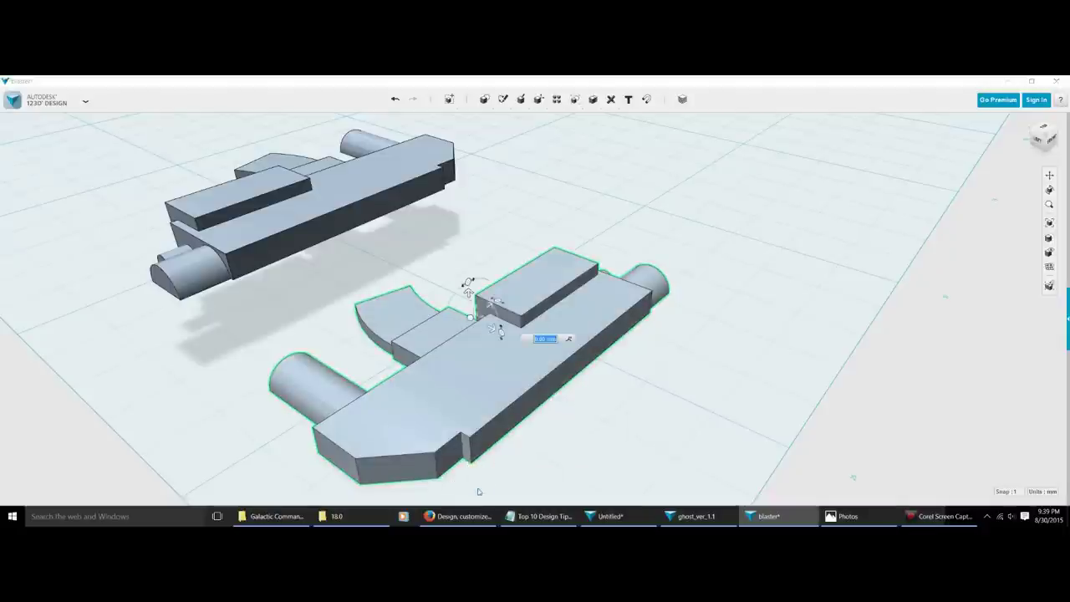
{"action": "left_click_drag", "start_coordinate": [473, 287], "coordinate": [497, 262]}
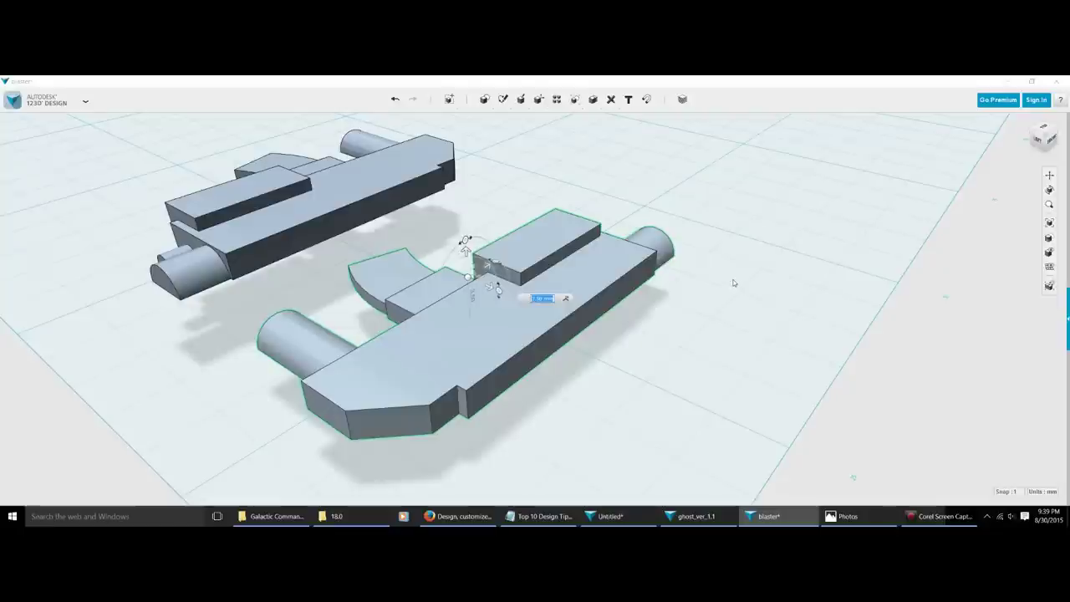
- Drop both raised blaster halves back onto the work grid, starting with the half nearest the viewer
{"action": "left_click", "coordinate": [659, 339]}
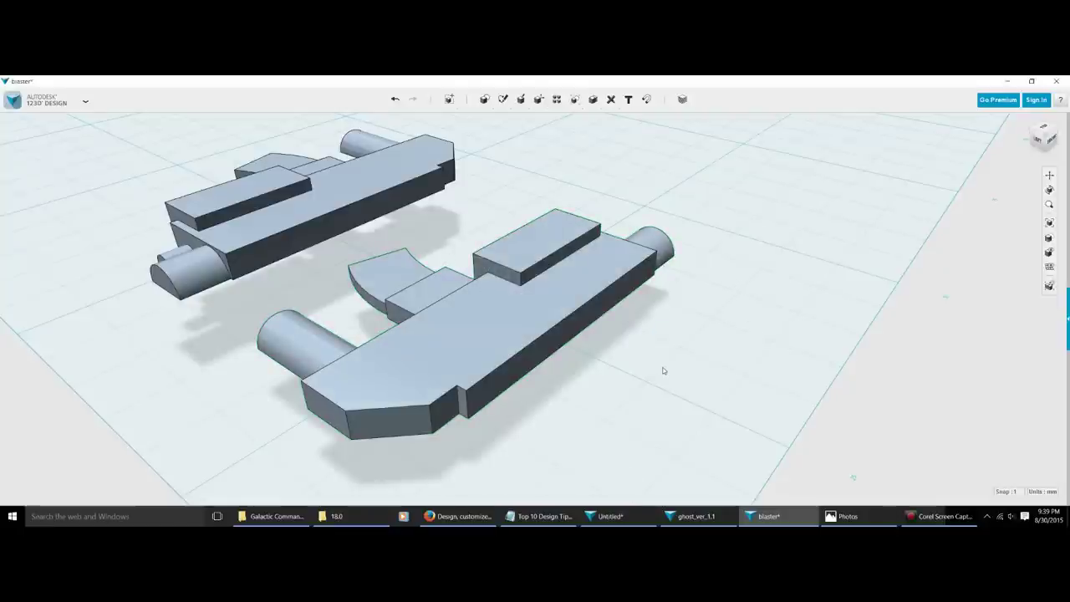
{"action": "right_click_drag", "start_coordinate": [663, 370], "coordinate": [699, 353]}
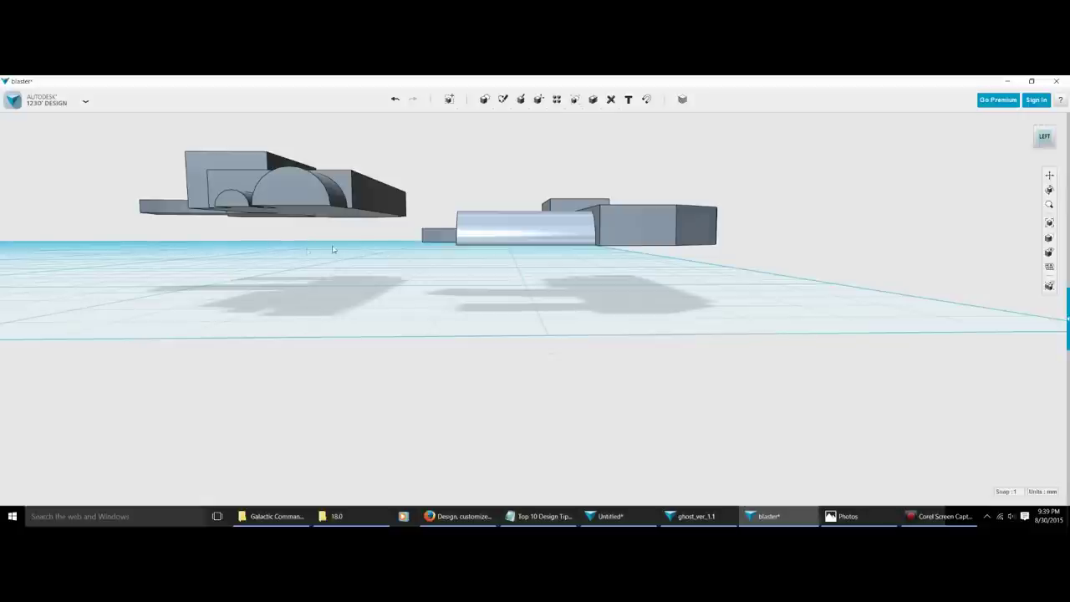
{"action": "mouse_move", "coordinate": [770, 199]}
{"action": "right_mouse_down"}
{"action": "mouse_move", "coordinate": [772, 213]}
{"action": "mouse_move", "coordinate": [733, 226]}
{"action": "mouse_move", "coordinate": [743, 226]}
{"action": "right_mouse_up"}
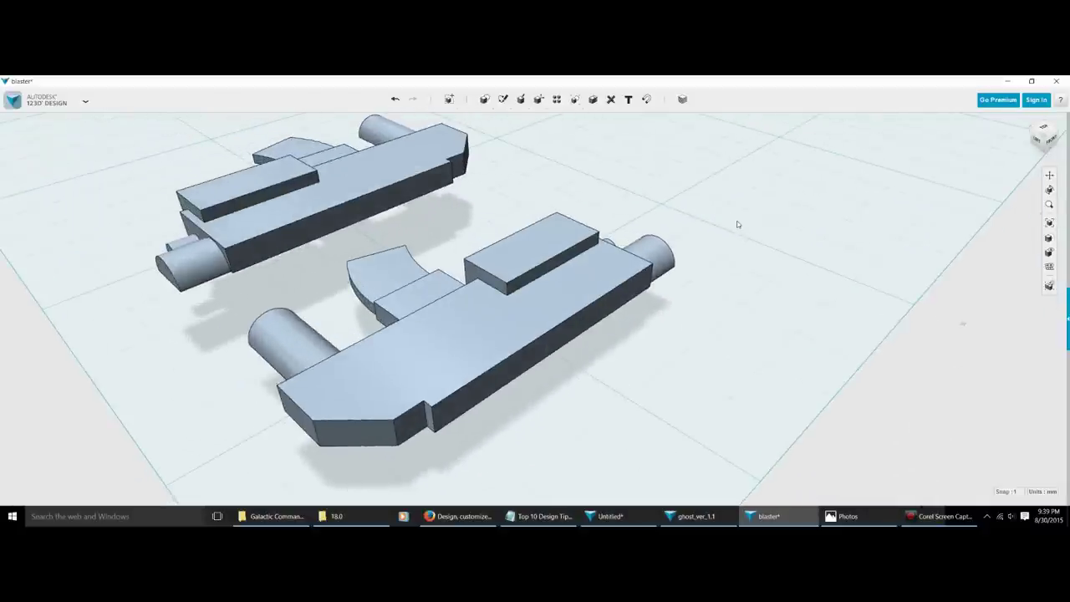
{"action": "left_click", "coordinate": [516, 303]}
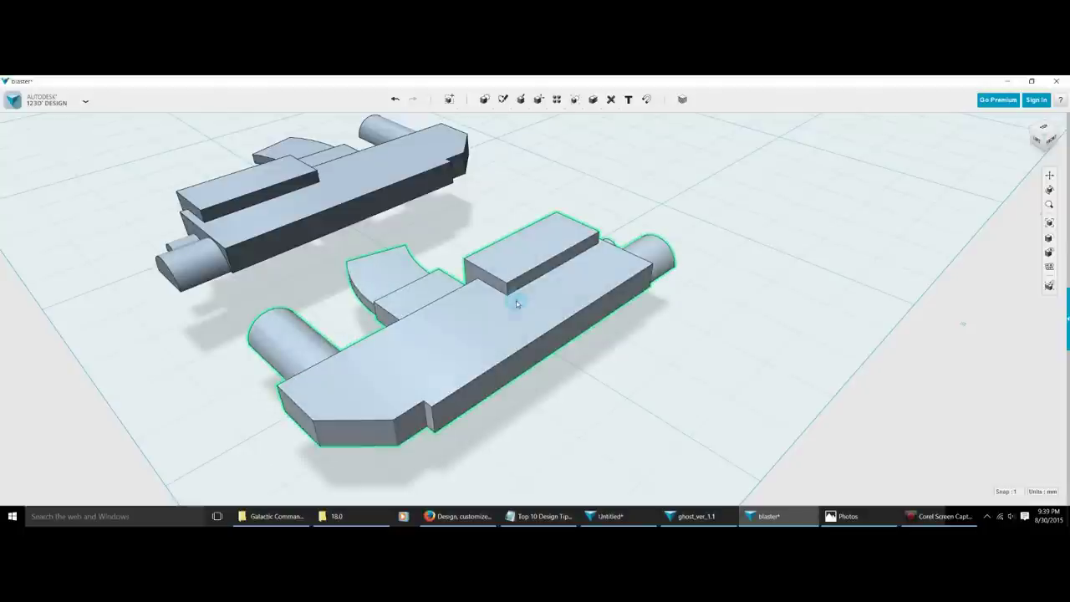
{"action": "key", "text": "Down"}
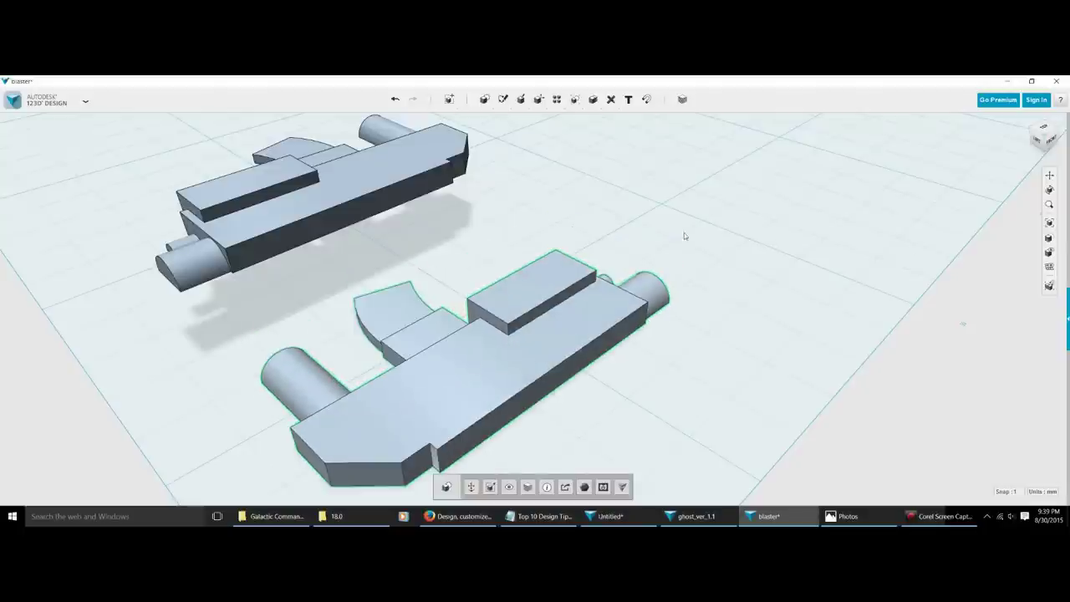
{"action": "left_click", "coordinate": [354, 198]}
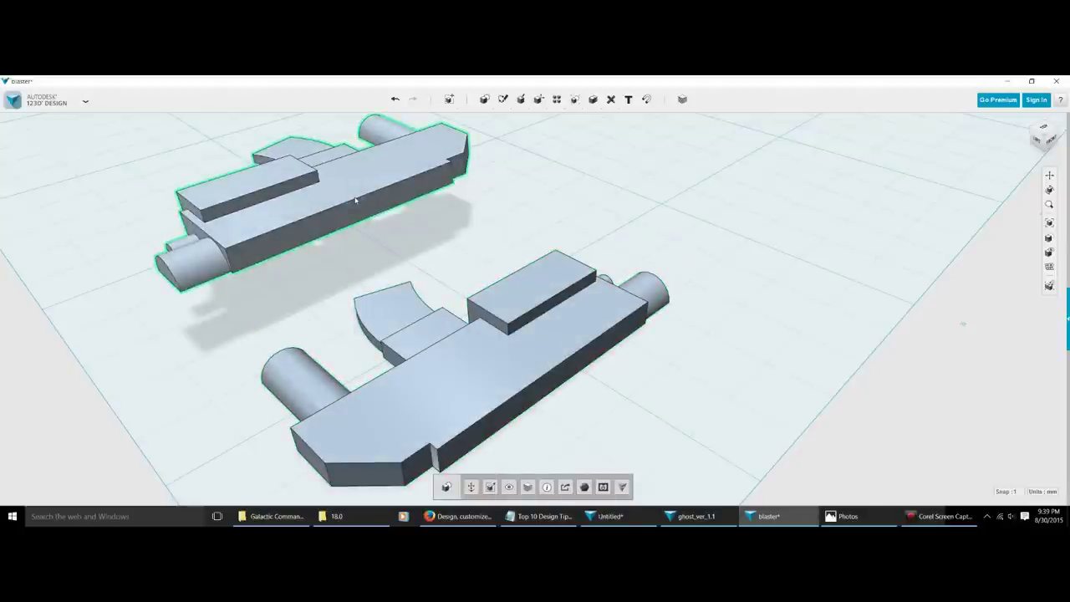
{"action": "key", "text": "Down"}
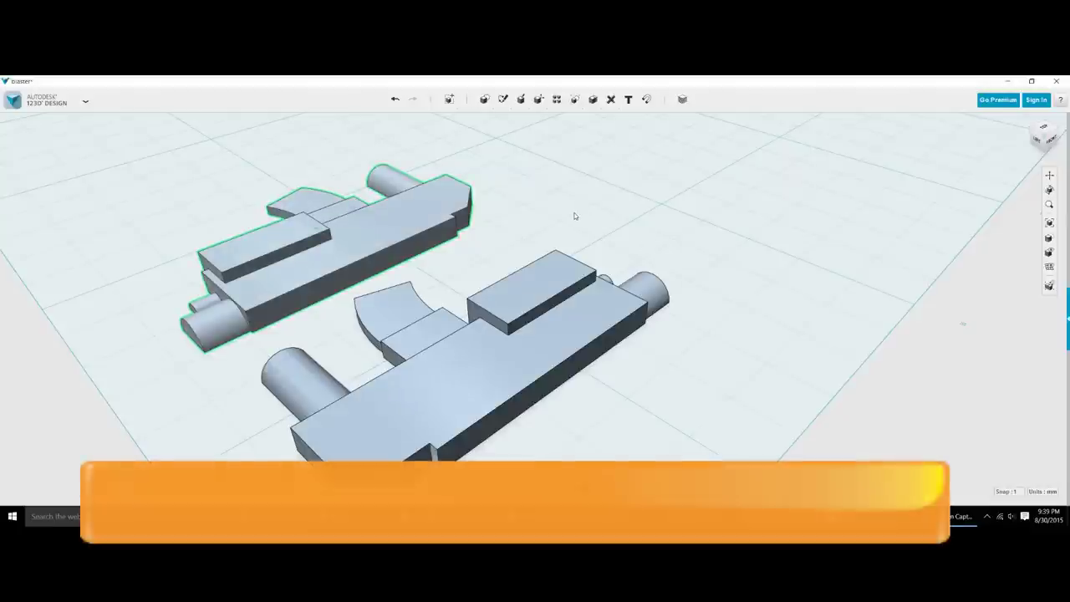
{"action": "right_click_drag", "start_coordinate": [591, 212], "coordinate": [661, 195]}
{"action": "right_click_drag", "start_coordinate": [483, 279], "coordinate": [487, 304]}
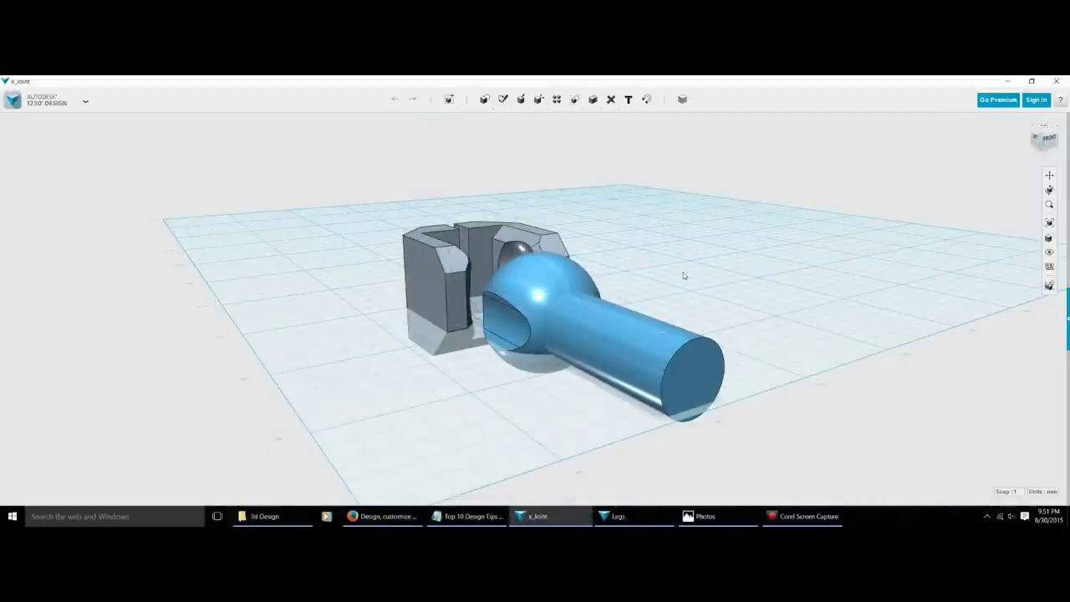
- In the x_Joint design, duplicate the grey socket part, move the copy behind the original and rotate it to face the opposite way
{"action": "right_click_drag", "start_coordinate": [682, 276], "coordinate": [591, 294]}
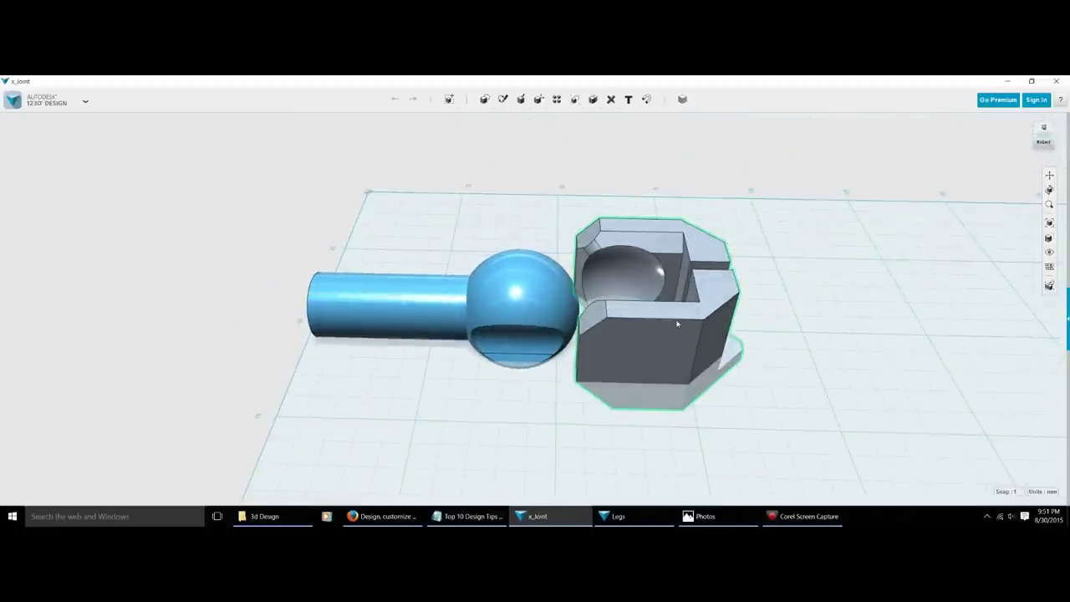
{"action": "right_click_drag", "start_coordinate": [490, 390], "coordinate": [540, 409]}
{"action": "right_click_drag", "start_coordinate": [573, 332], "coordinate": [683, 323]}
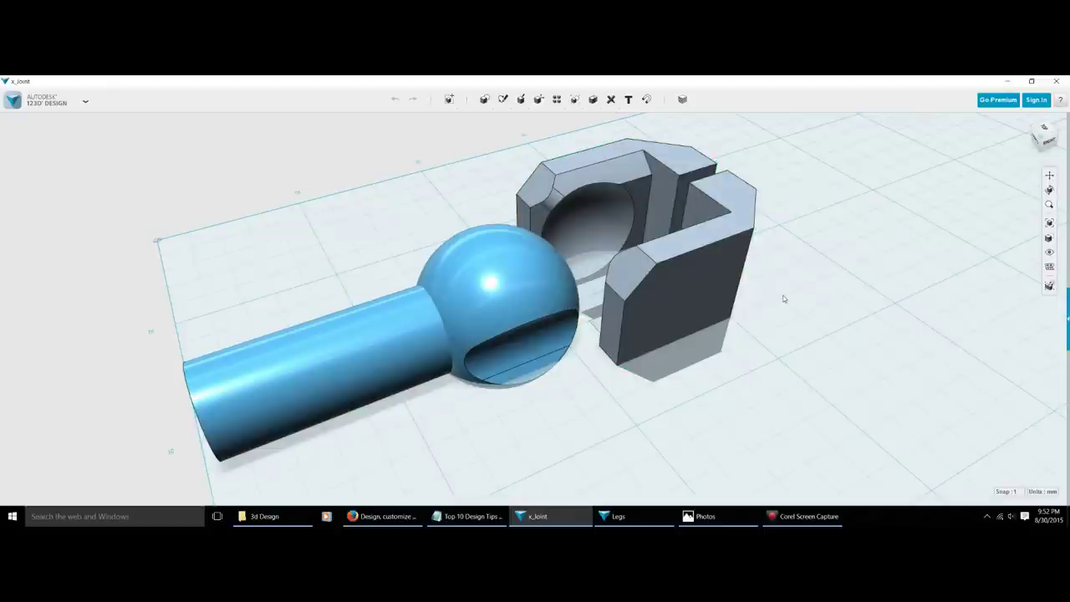
{"action": "left_click", "coordinate": [706, 245]}
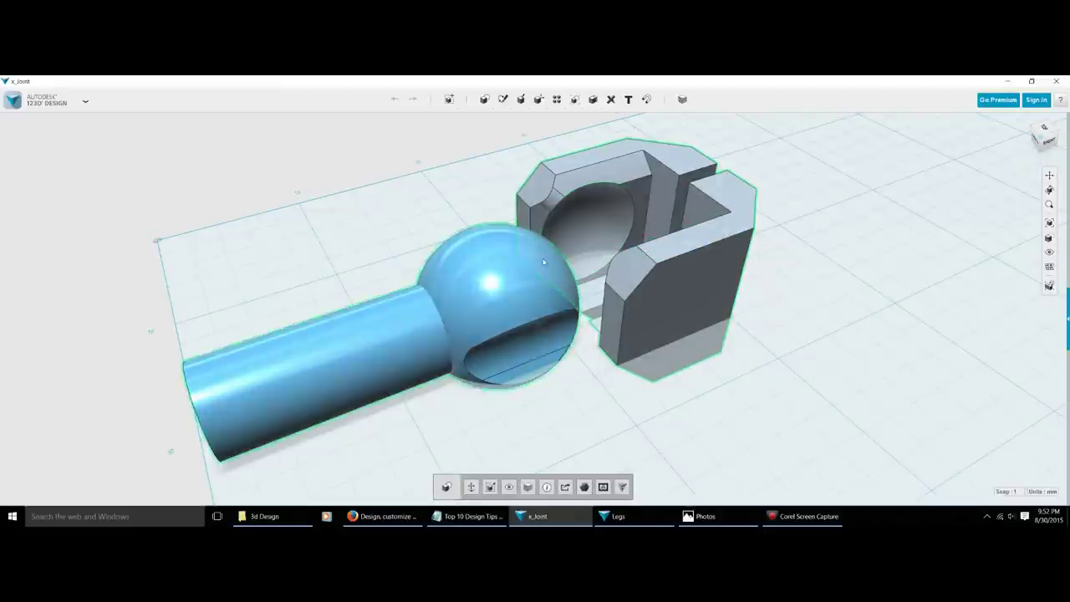
{"action": "left_click", "coordinate": [830, 263]}
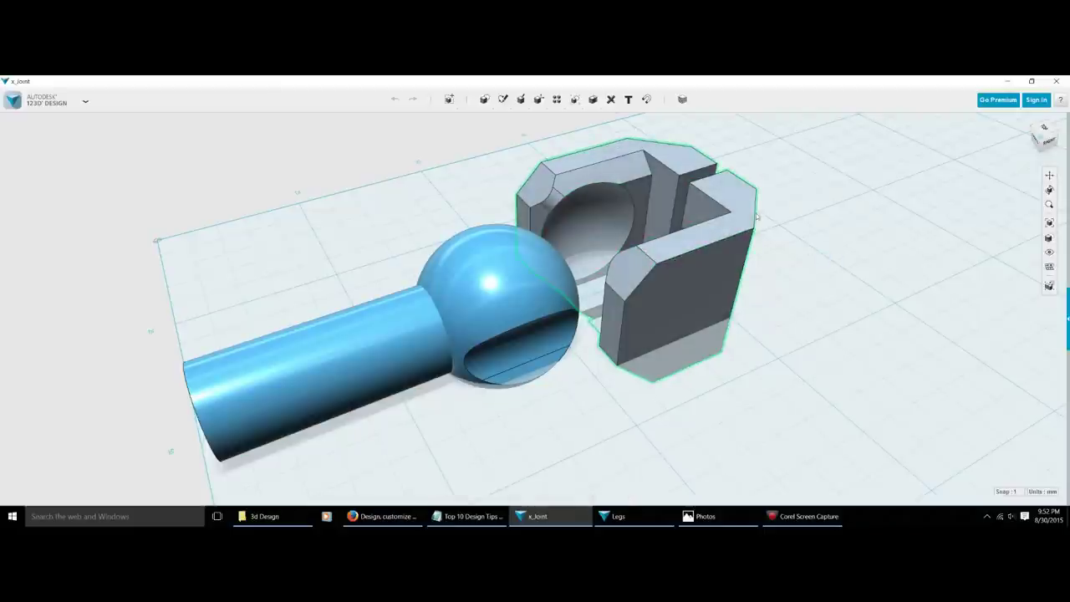
{"action": "left_click", "coordinate": [750, 219]}
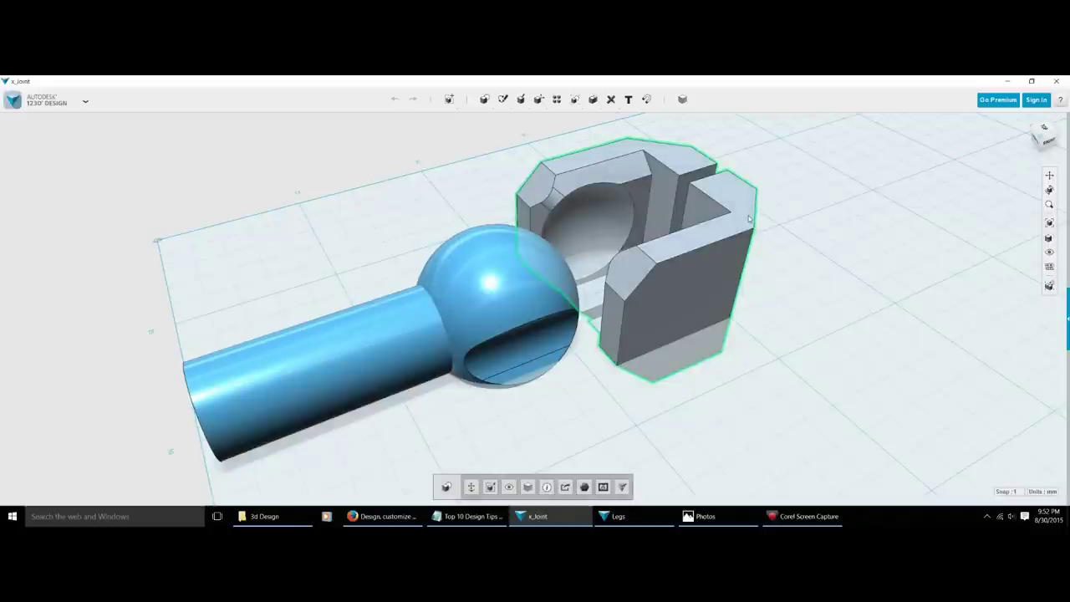
{"action": "key", "text": "ctrl+t"}
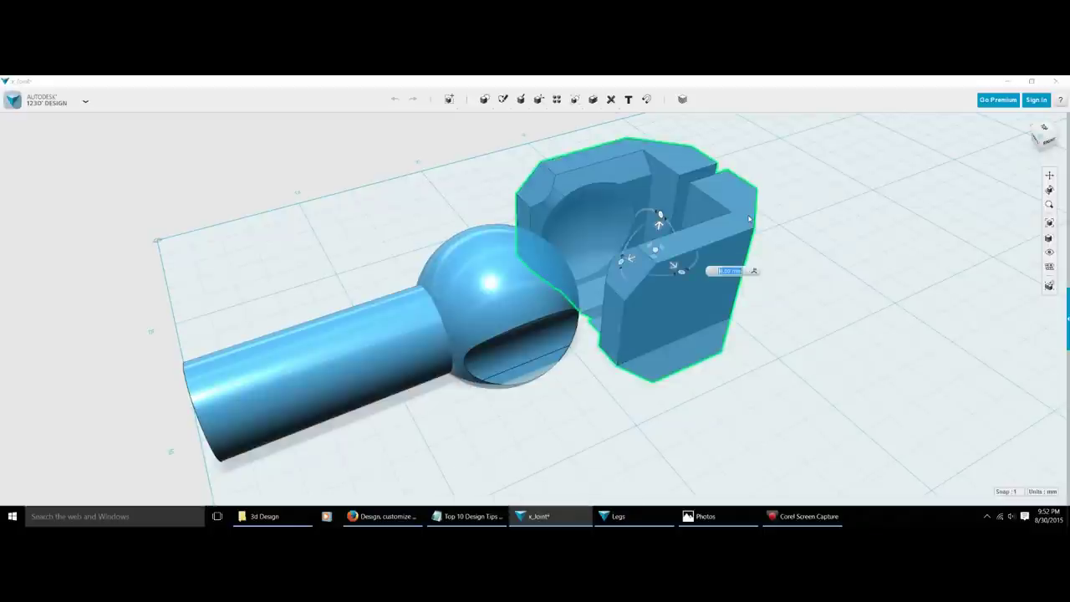
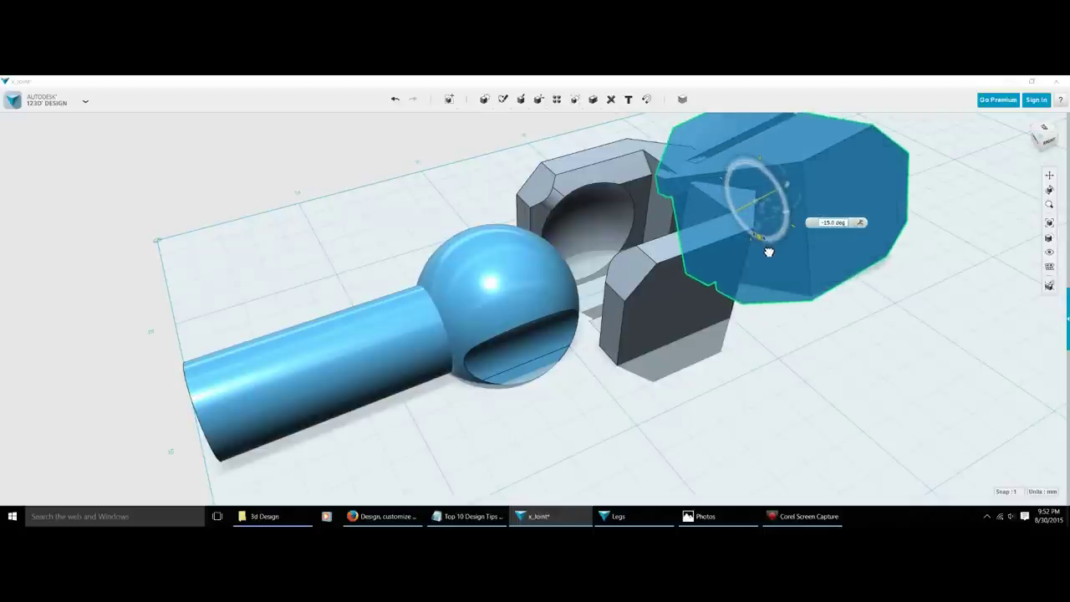
{"action": "left_click", "coordinate": [880, 335]}
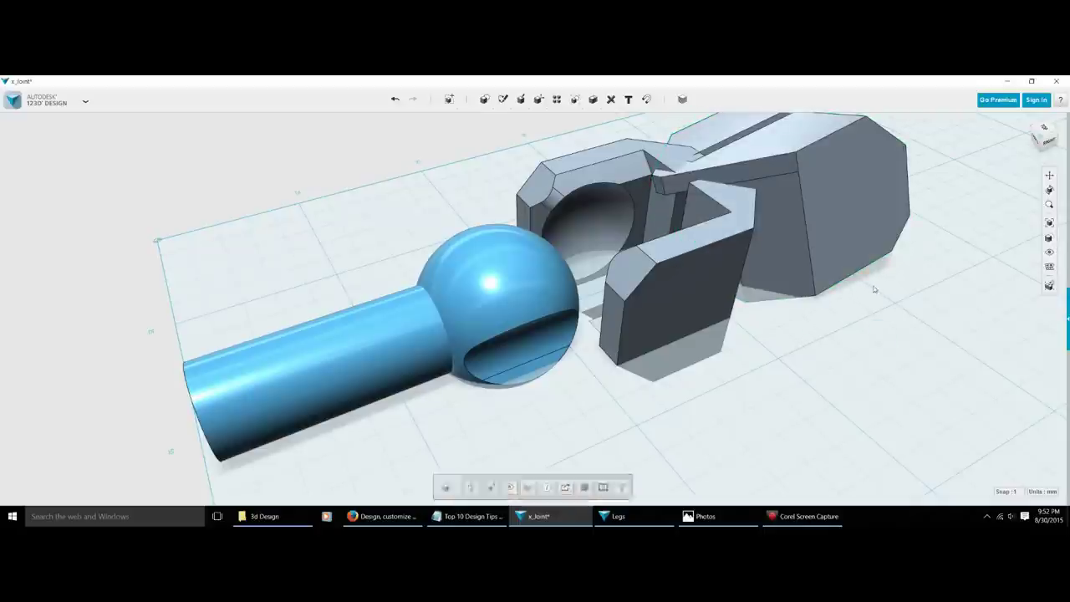
{"action": "middle_click_drag", "start_coordinate": [889, 293], "coordinate": [693, 355]}
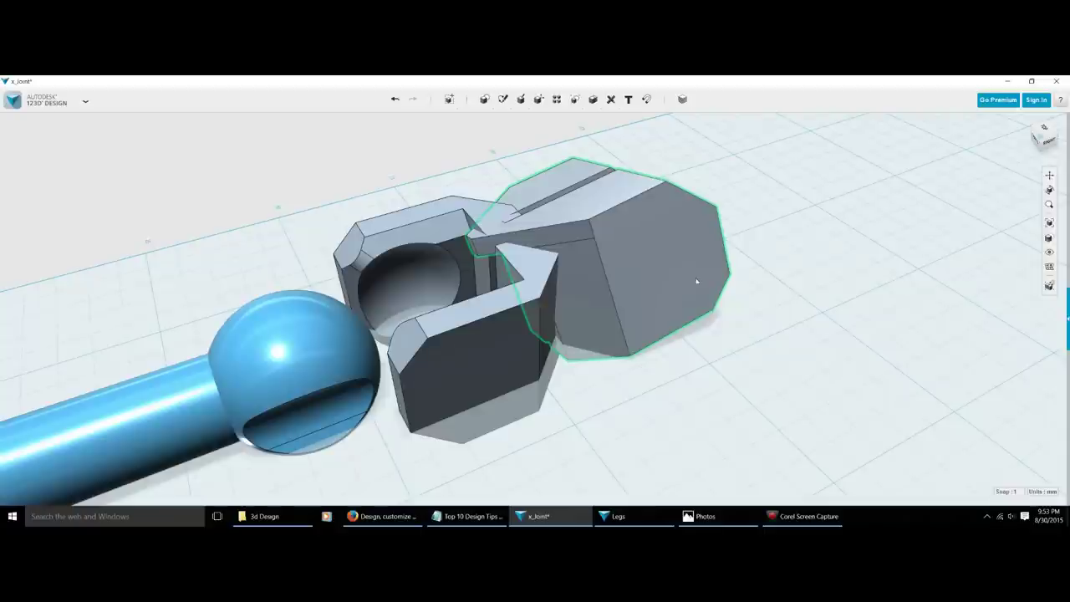
- Switch to the Legs design and examine both leg assemblies from the front, side and back, including the reused socket parts
{"action": "left_click", "coordinate": [639, 515]}
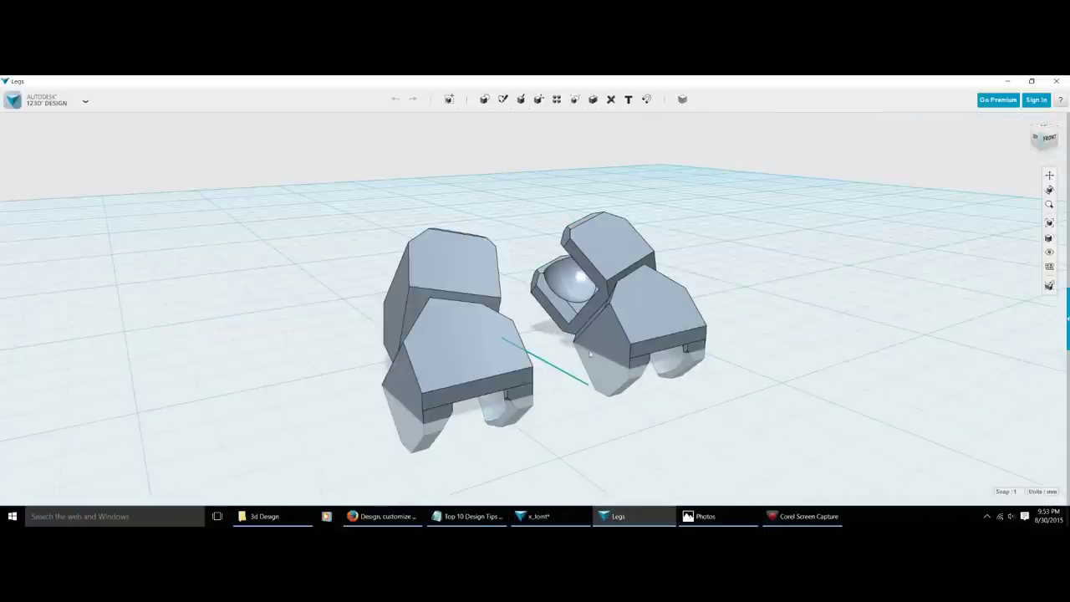
{"action": "right_click_drag", "start_coordinate": [798, 327], "coordinate": [651, 316]}
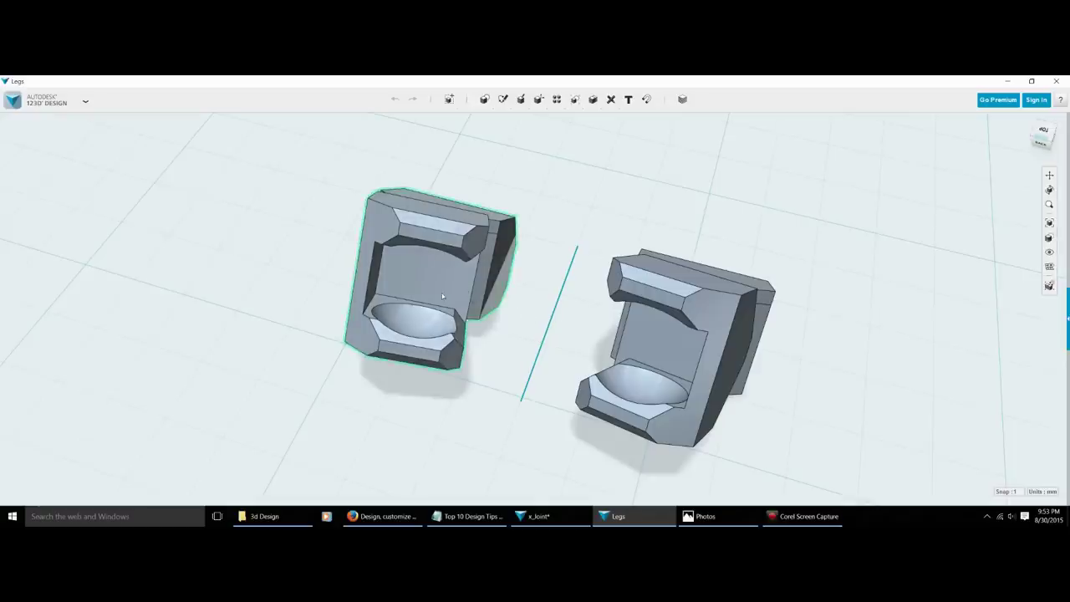
{"action": "right_click_drag", "start_coordinate": [535, 316], "coordinate": [510, 311]}
{"action": "scroll", "coordinate": [625, 231], "scroll_direction": "down", "scroll_amount": 2}
{"action": "scroll", "coordinate": [625, 232], "scroll_direction": "up", "scroll_amount": 4}
{"action": "right_click_drag", "start_coordinate": [625, 231], "coordinate": [615, 255]}
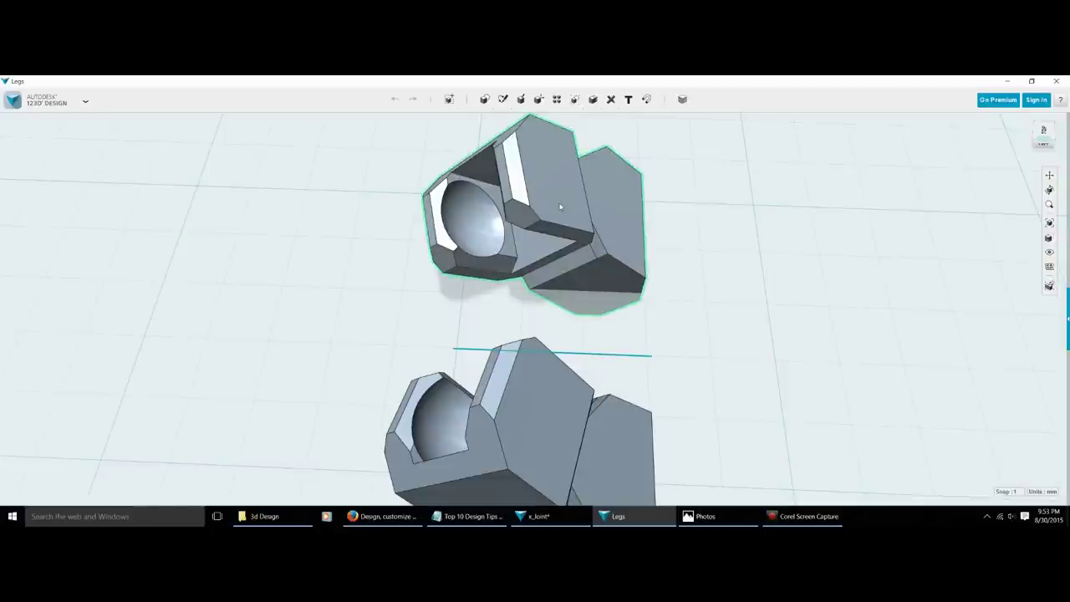
{"action": "right_click_drag", "start_coordinate": [643, 296], "coordinate": [836, 396]}
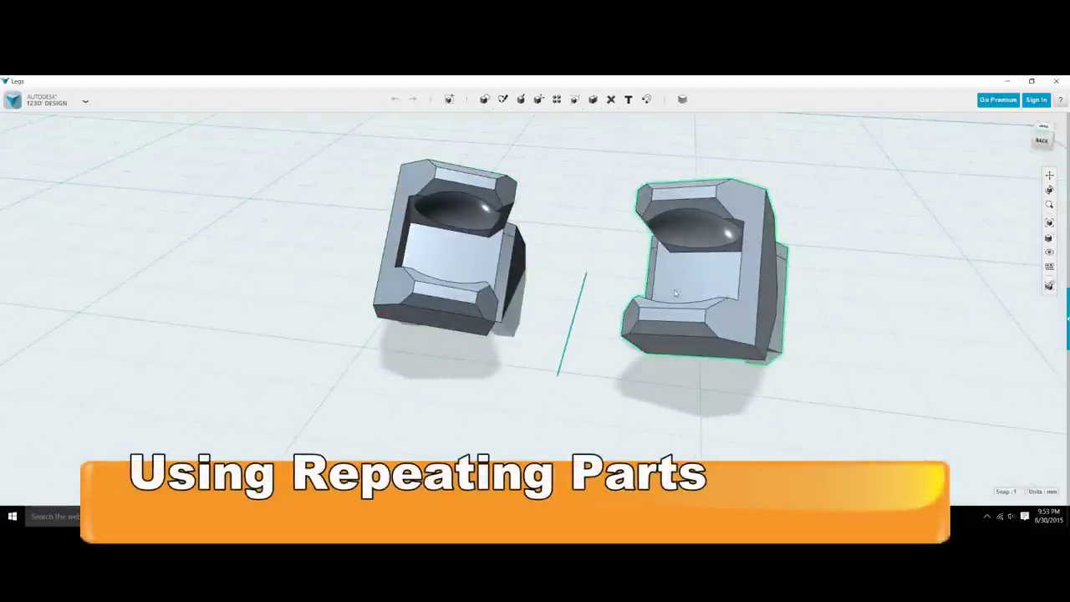
{"action": "right_click_drag", "start_coordinate": [800, 292], "coordinate": [687, 301]}
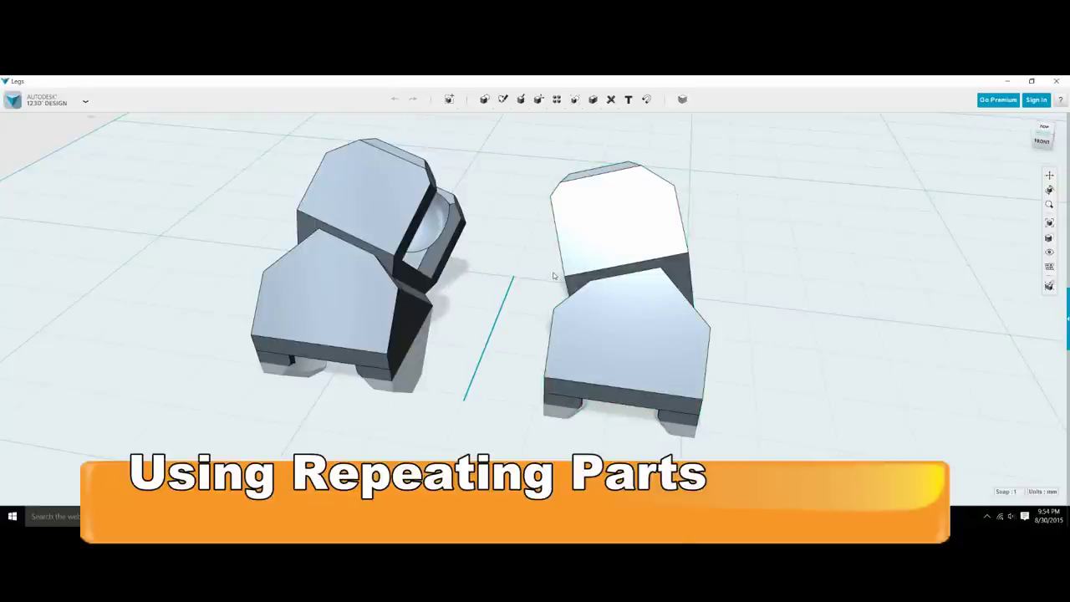
{"action": "mouse_move", "coordinate": [723, 316]}
{"action": "right_mouse_down"}
{"action": "mouse_move", "coordinate": [701, 332]}
{"action": "mouse_move", "coordinate": [726, 322]}
{"action": "right_mouse_up"}
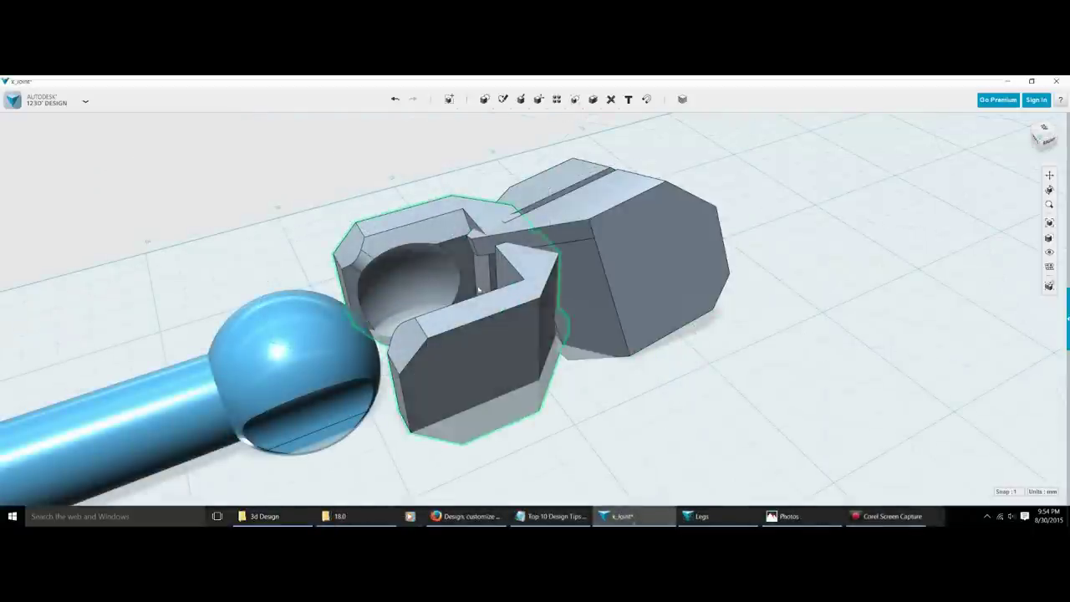
- Examine the fit between the blue ball and the grey socket in the x_Joint design from several angles and up close
{"action": "mouse_move", "coordinate": [772, 319]}
{"action": "right_mouse_down"}
{"action": "mouse_move", "coordinate": [795, 327]}
{"action": "mouse_move", "coordinate": [764, 315]}
{"action": "right_mouse_up"}
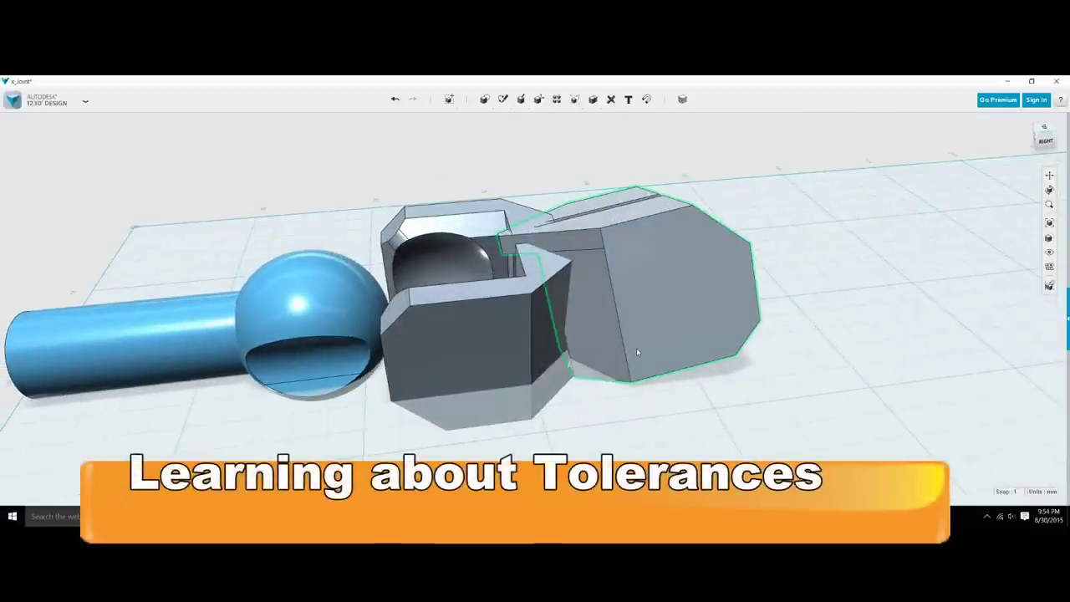
{"action": "middle_click_drag", "start_coordinate": [435, 331], "coordinate": [623, 358]}
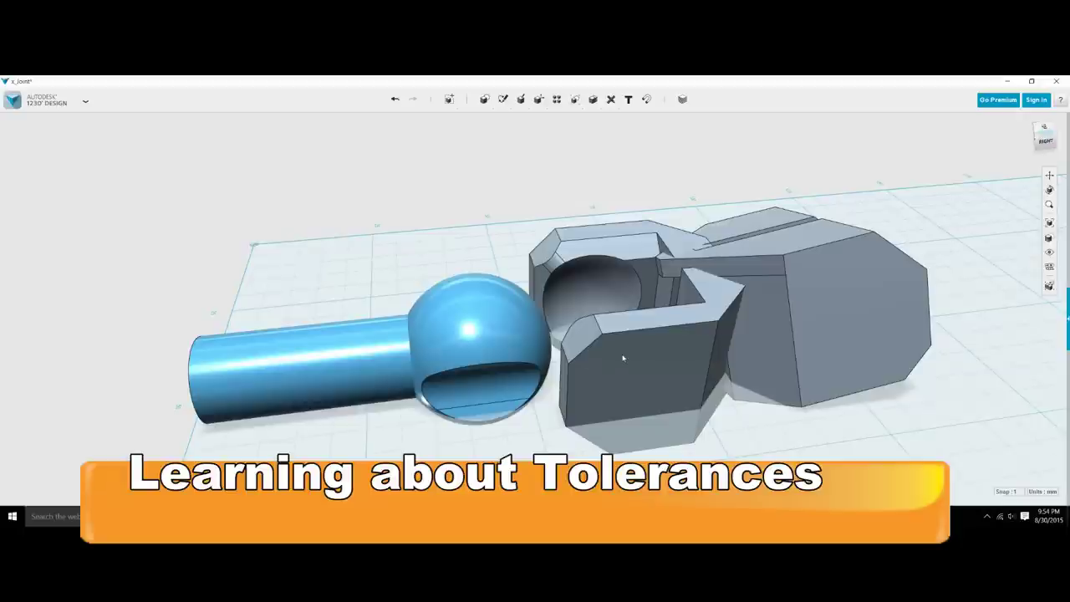
{"action": "right_click_drag", "start_coordinate": [623, 360], "coordinate": [567, 338]}
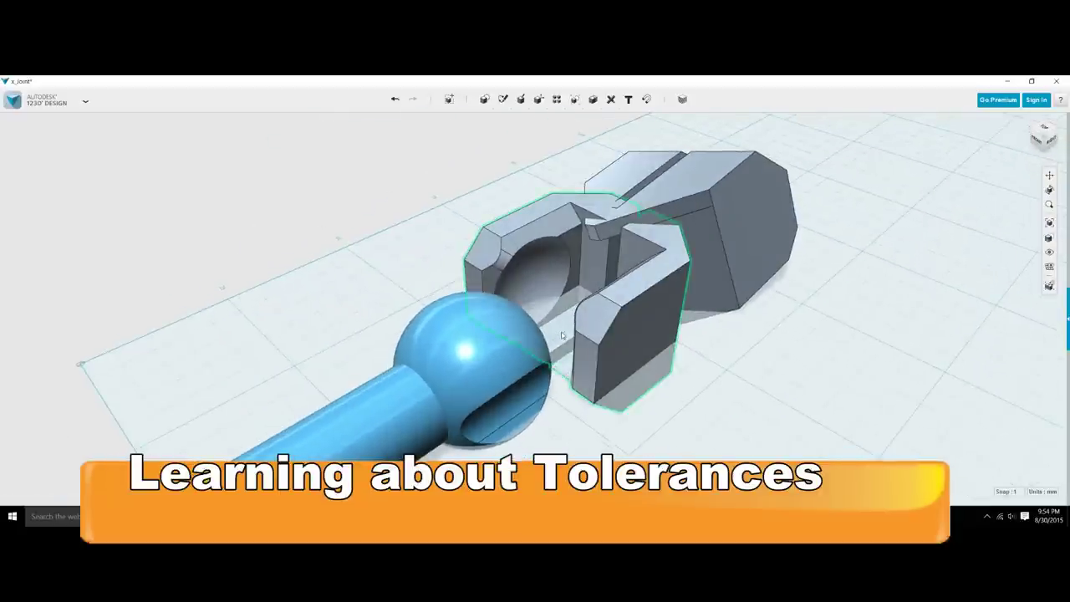
{"action": "scroll", "coordinate": [544, 315], "scroll_direction": "up", "scroll_amount": 3}
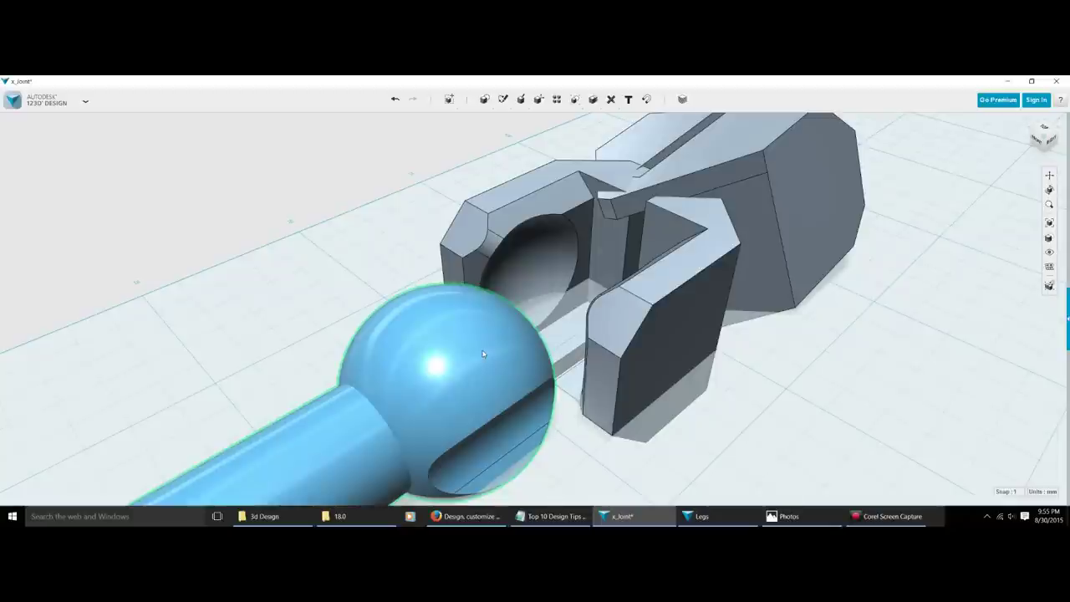
{"action": "left_click", "coordinate": [450, 359]}
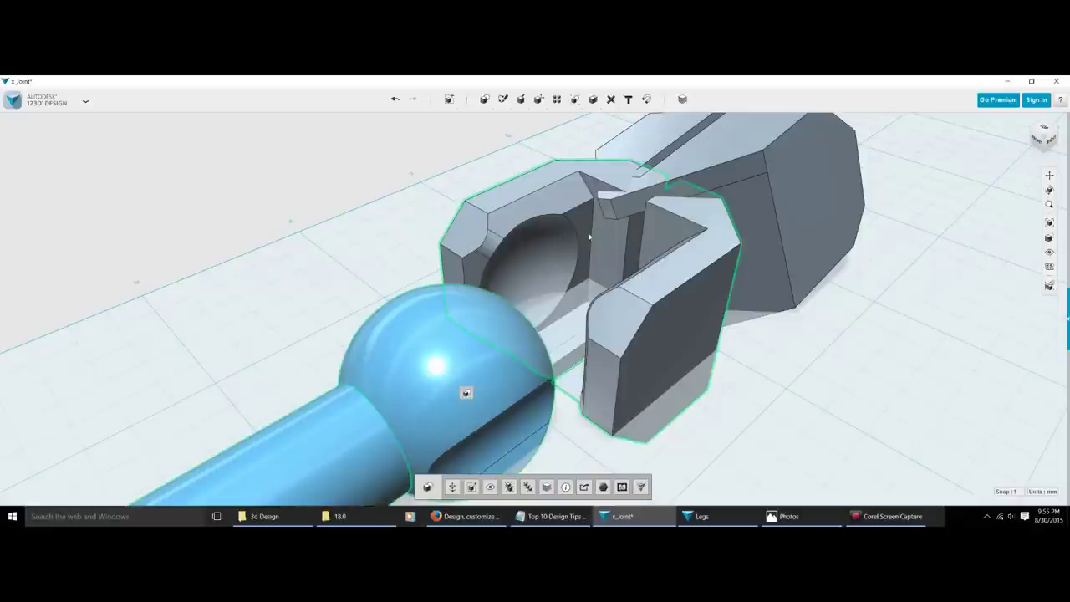
{"action": "scroll", "coordinate": [547, 257], "scroll_direction": "up", "scroll_amount": 5}
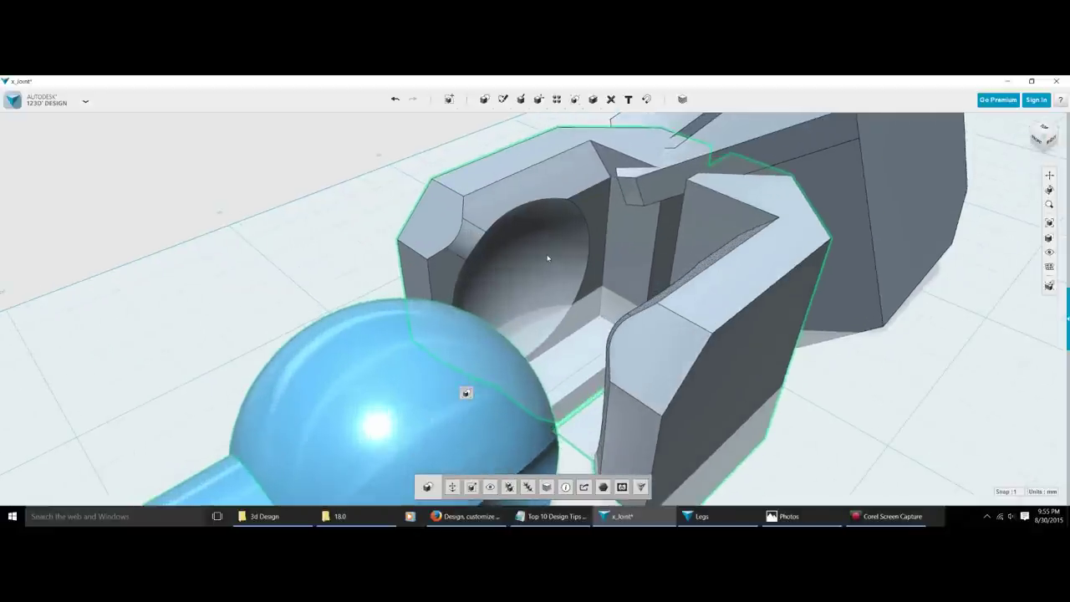
{"action": "scroll", "coordinate": [547, 257], "scroll_direction": "down", "scroll_amount": 2}
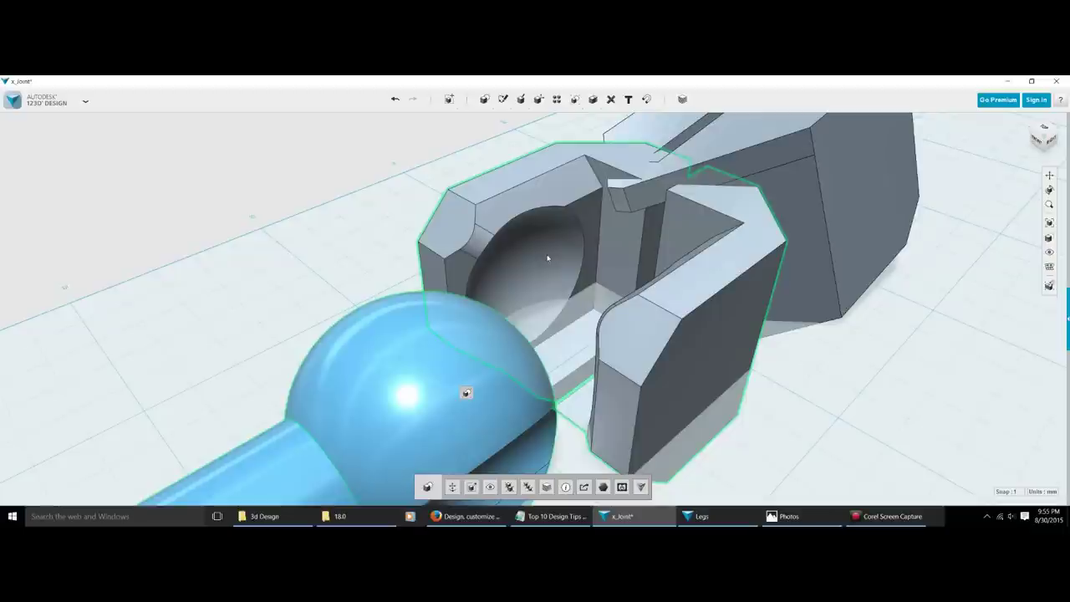
{"action": "scroll", "coordinate": [546, 256], "scroll_direction": "down", "scroll_amount": 3}
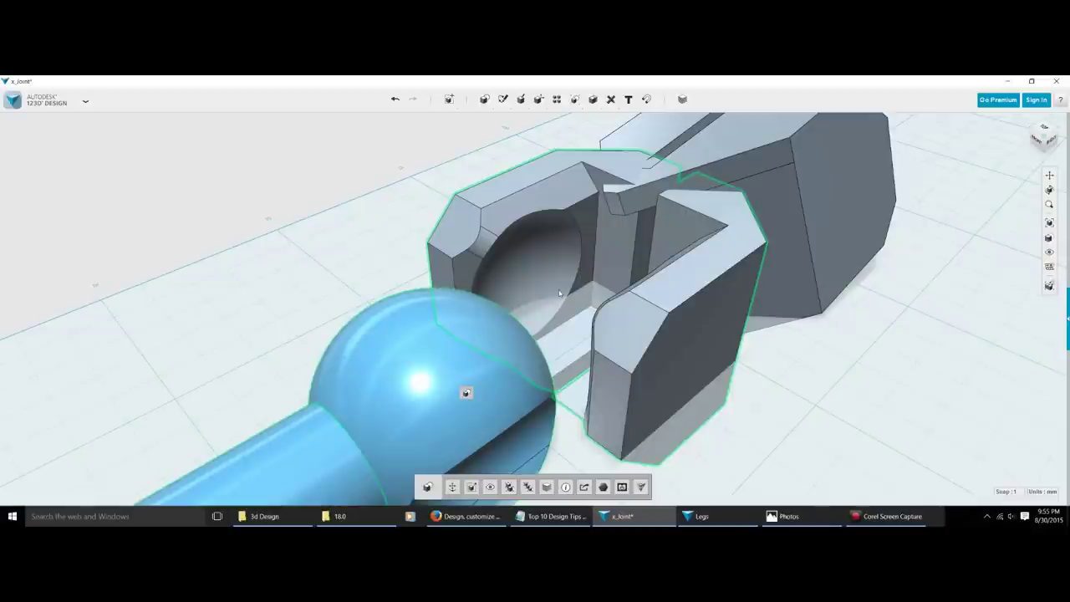
{"action": "scroll", "coordinate": [559, 292], "scroll_direction": "down", "scroll_amount": 1}
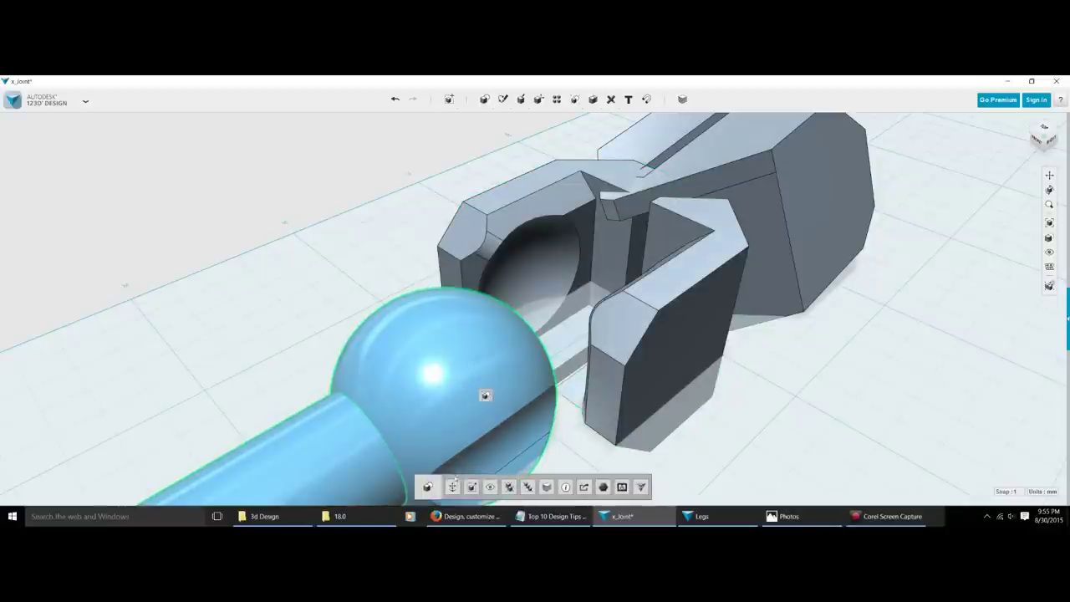
- Try seating the blue ball joint in the grey socket by moving it about 20.5 mm, and undo the move
{"action": "left_click", "coordinate": [452, 487]}
{"action": "left_click_drag", "start_coordinate": [304, 495], "coordinate": [474, 385]}
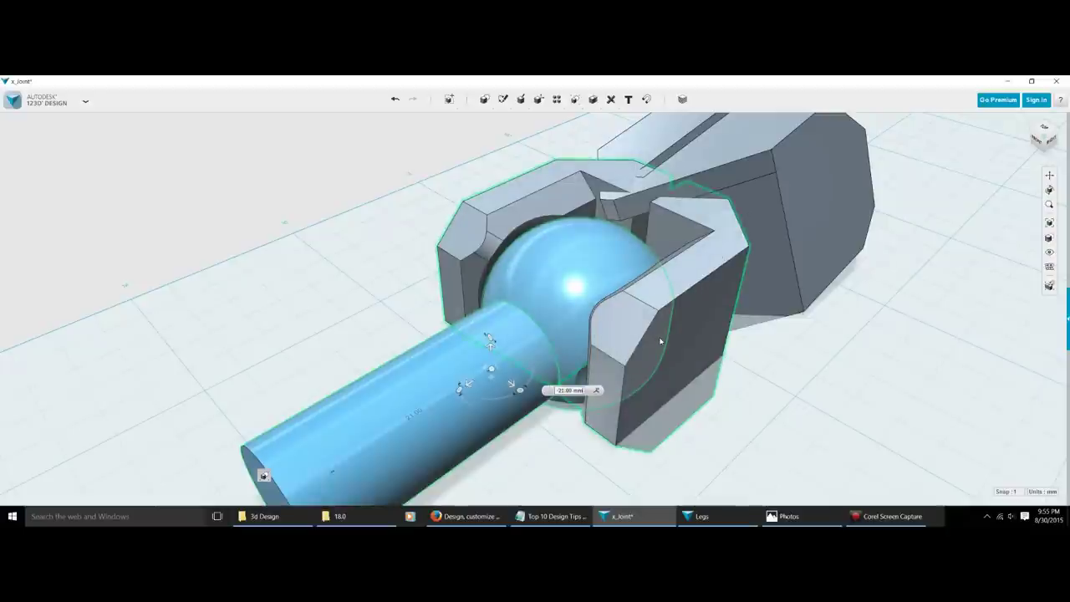
{"action": "mouse_move", "coordinate": [474, 389]}
{"action": "left_mouse_down"}
{"action": "mouse_move", "coordinate": [443, 422]}
{"action": "mouse_move", "coordinate": [480, 382]}
{"action": "mouse_move", "coordinate": [468, 392]}
{"action": "left_mouse_up"}
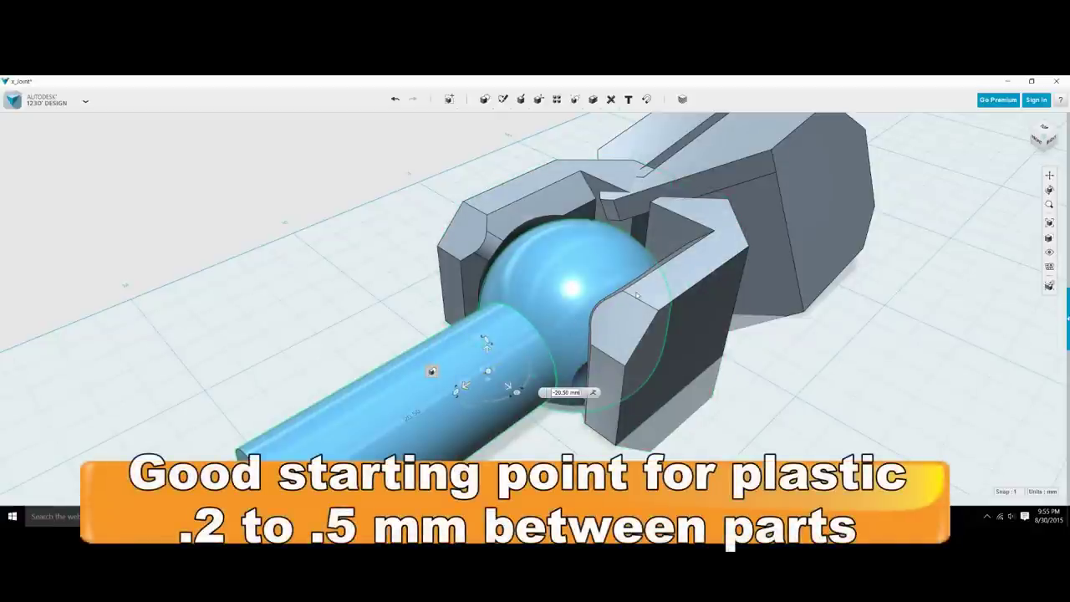
{"action": "key", "text": "ctrl+z"}
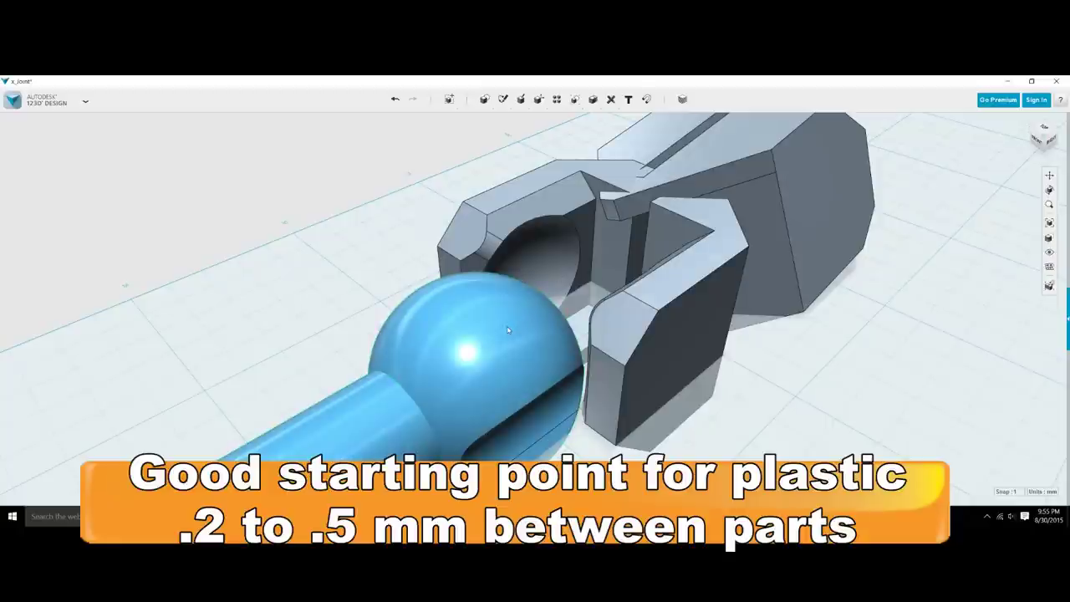
- Scale the blue ball joint uniformly with a factor of 0.98 and adjust the scale freehand
{"action": "left_click", "coordinate": [525, 352]}
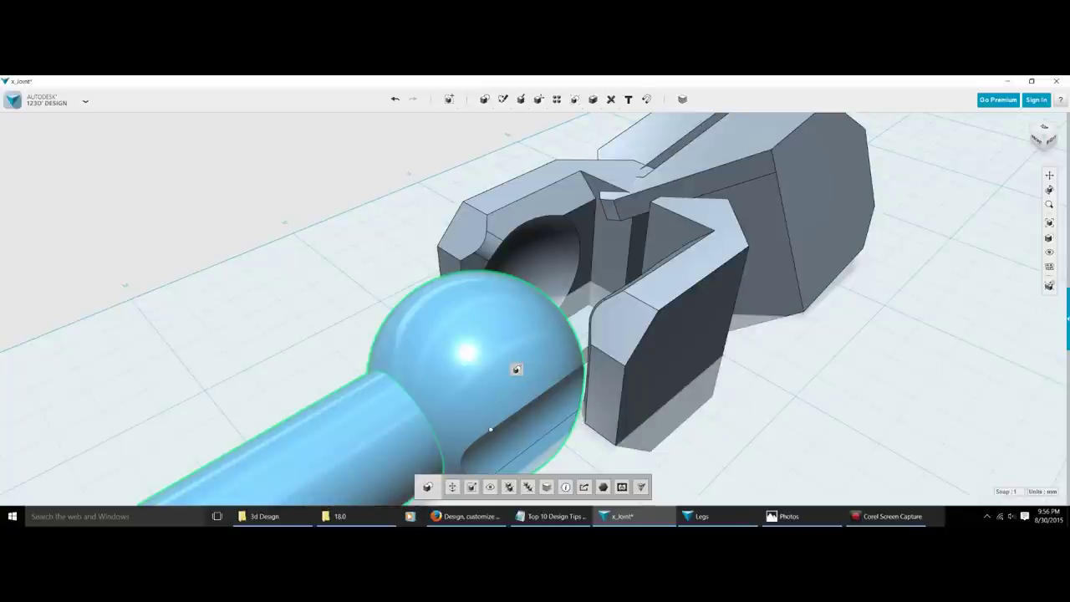
{"action": "left_click", "coordinate": [470, 488]}
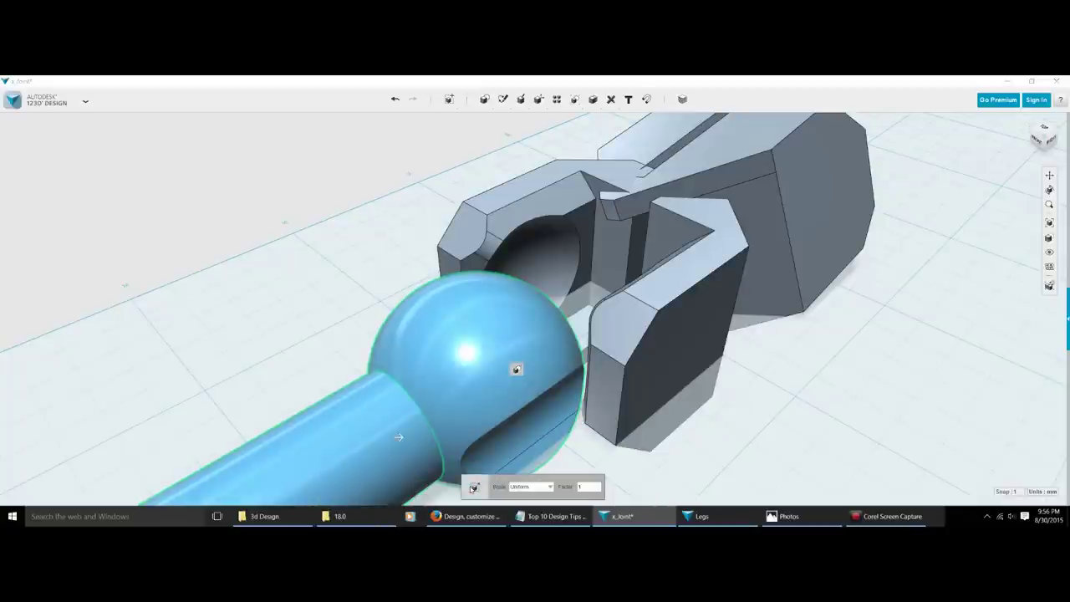
{"action": "double_click", "coordinate": [580, 487]}
{"action": "type", "text": "0.98"}
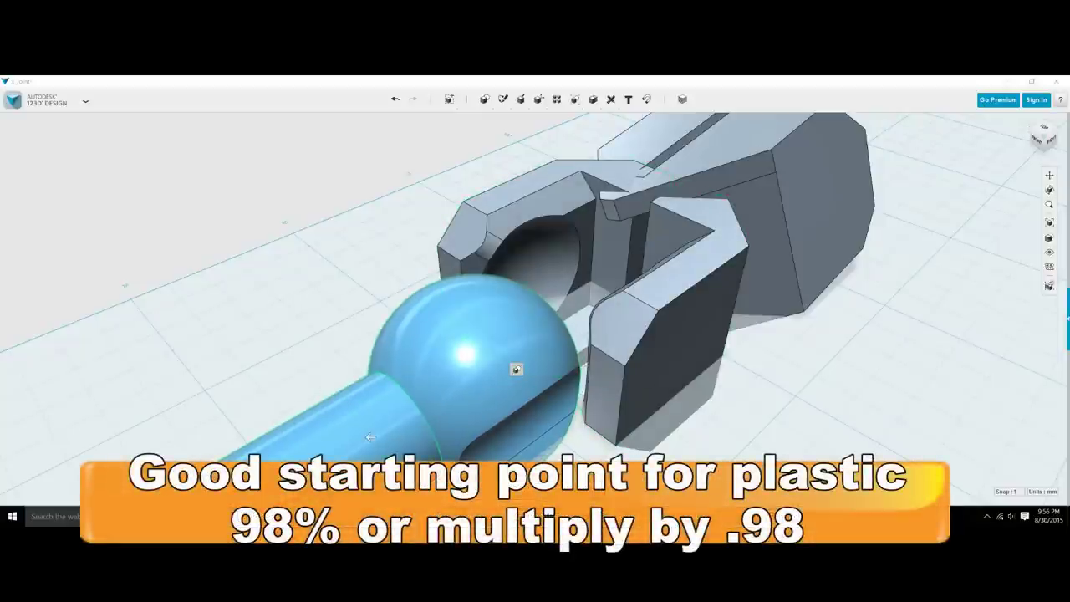
{"action": "left_click_drag", "start_coordinate": [370, 436], "coordinate": [362, 436]}
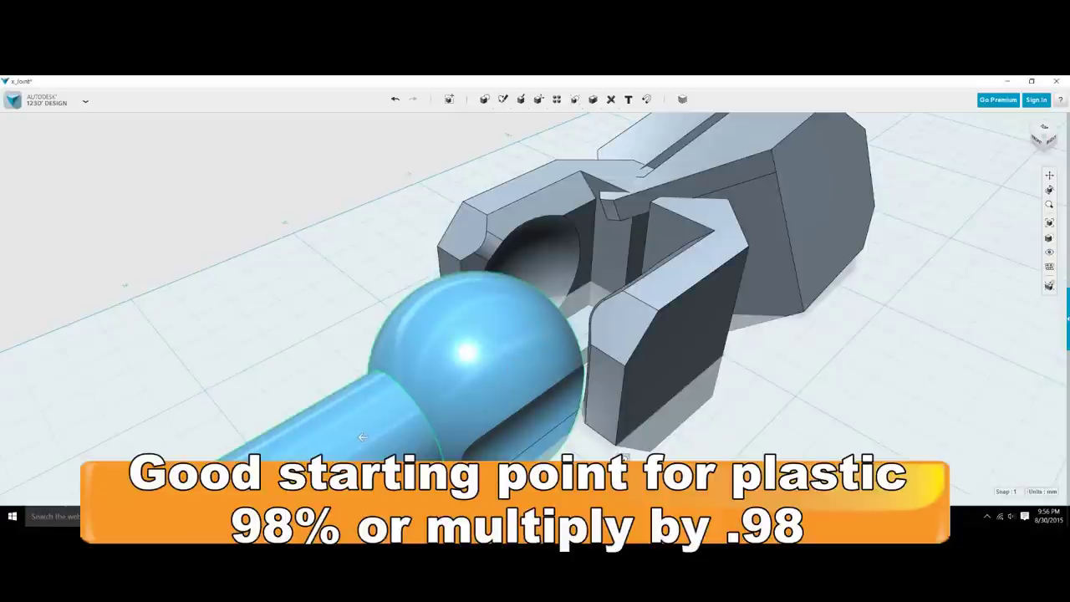